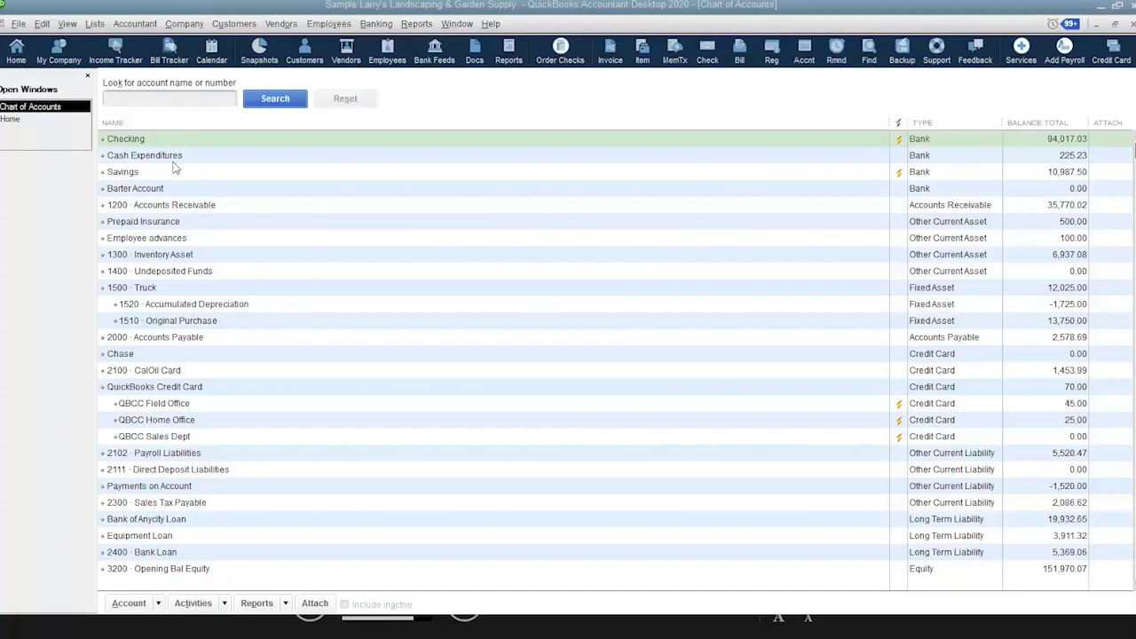
Add an Other Current Liability account numbered 3500 and named Note Payable - PPP, saving it and starting another new account.
left_click(129, 604)
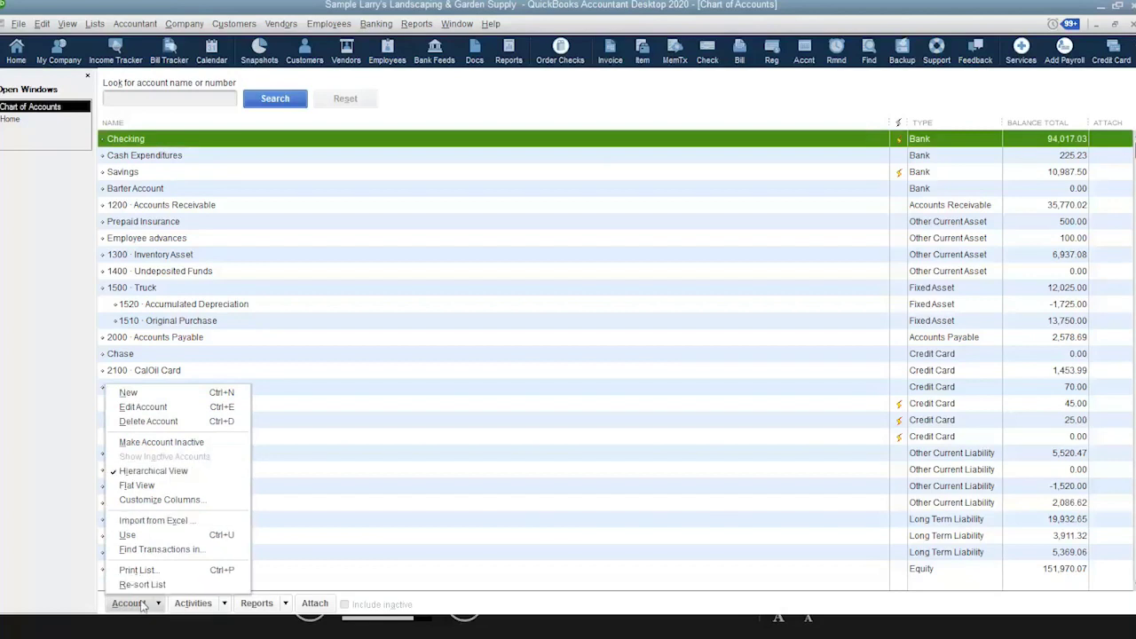
left_click(133, 394)
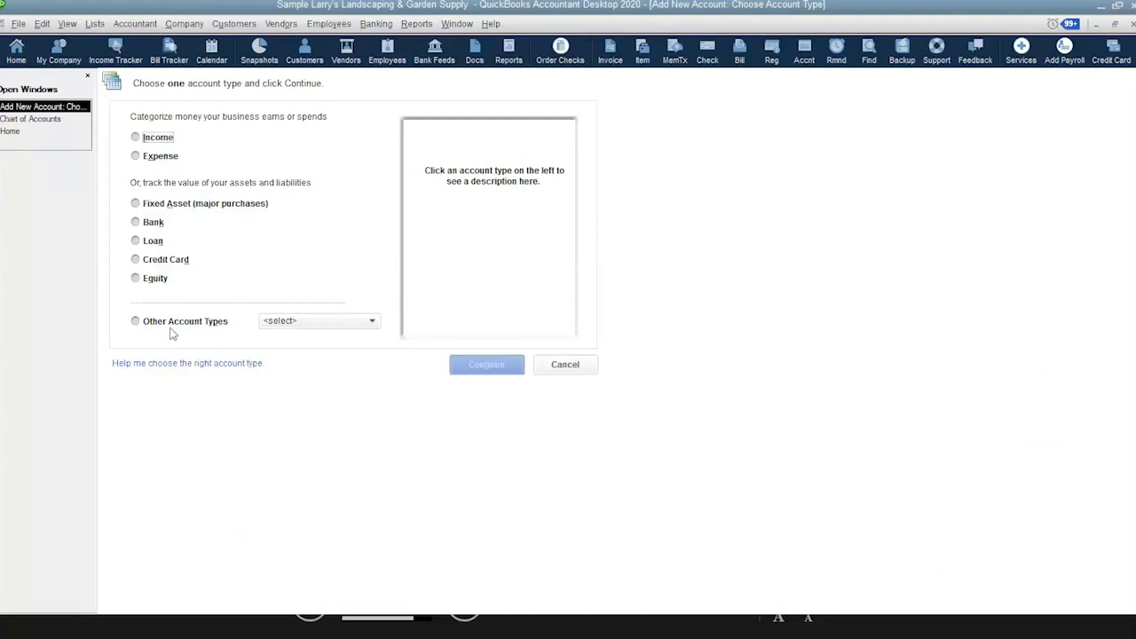
left_click(374, 325)
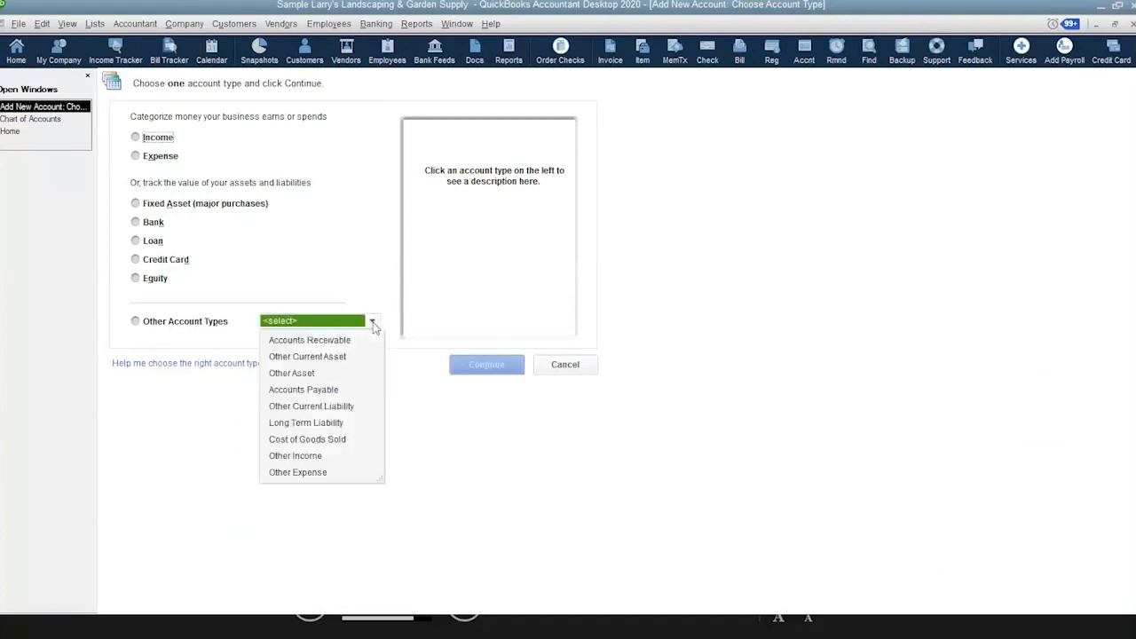
left_click(352, 411)
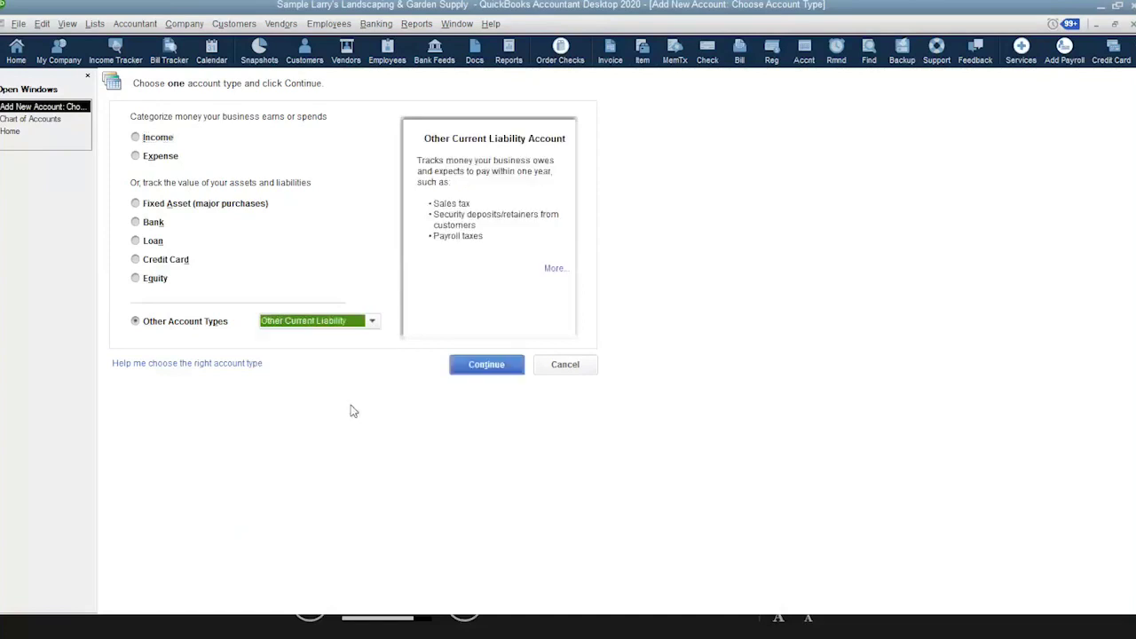
left_click(477, 371)
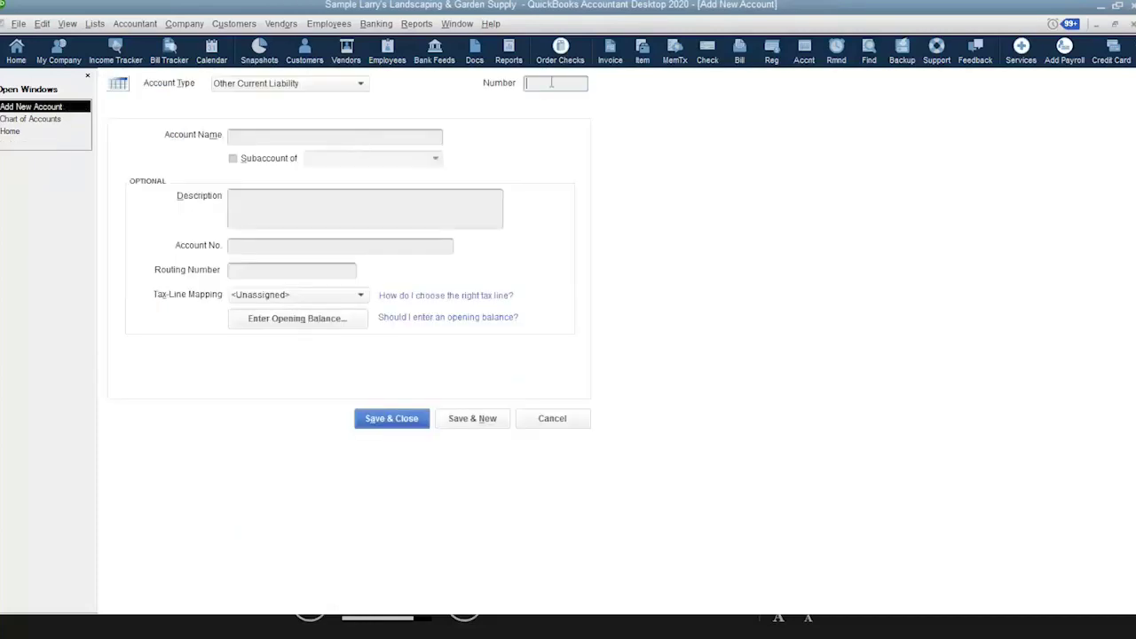
type("3500")
left_click(327, 138)
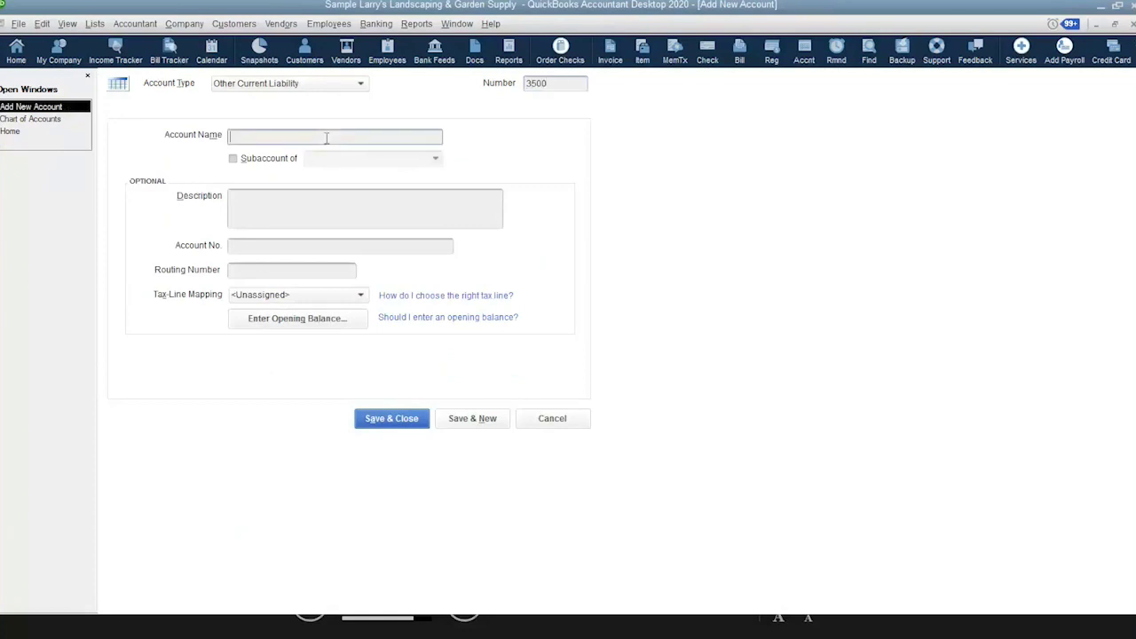
type("Note Payable - PPP")
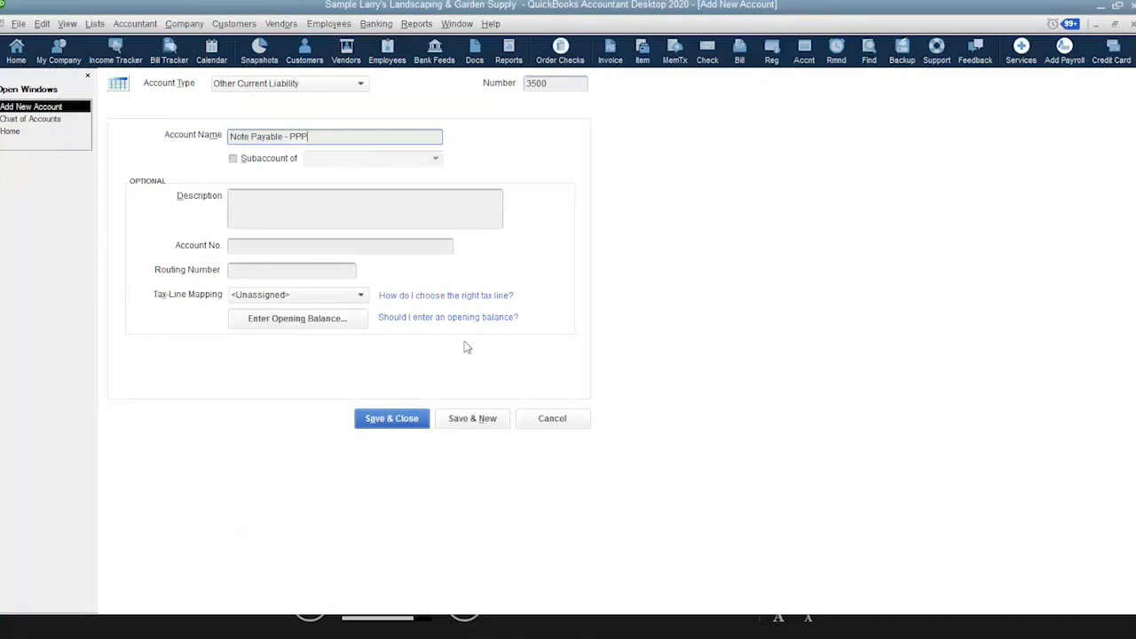
left_click(502, 423)
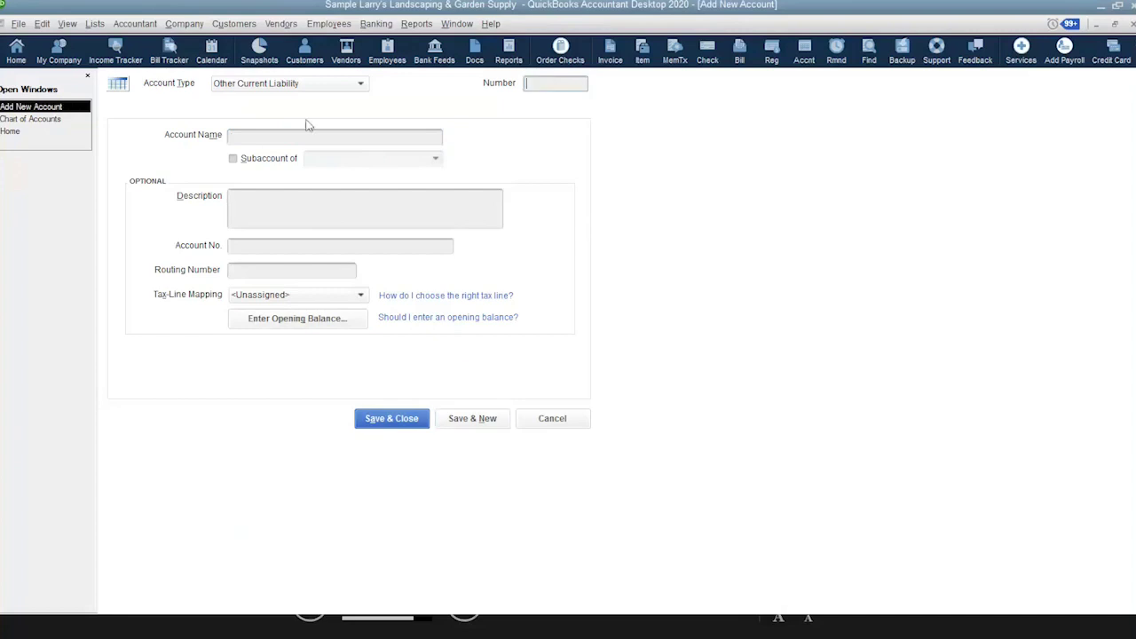
Add an Other Income account numbered 9300 and named Other Income - PPP, and save it.
left_click(361, 85)
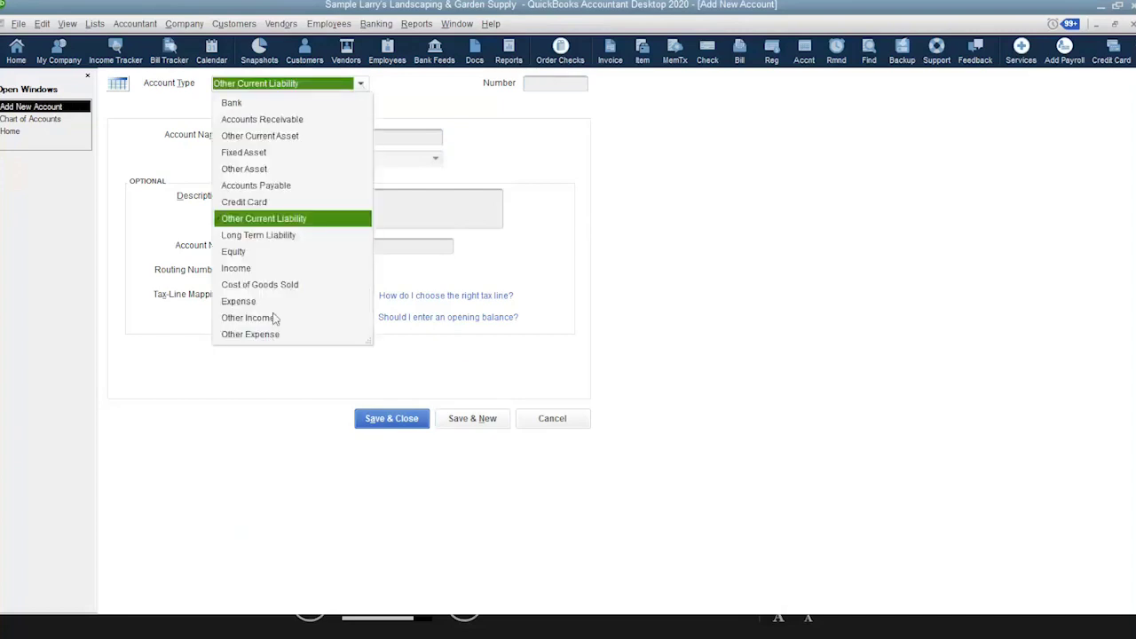
left_click(277, 321)
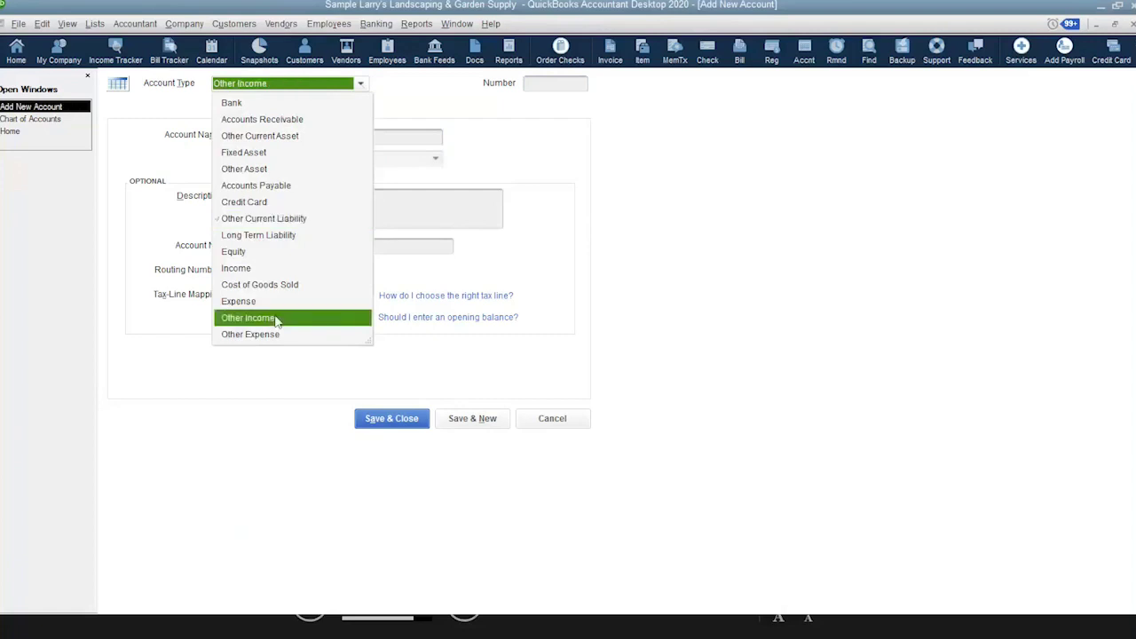
left_click(277, 321)
left_click(257, 137)
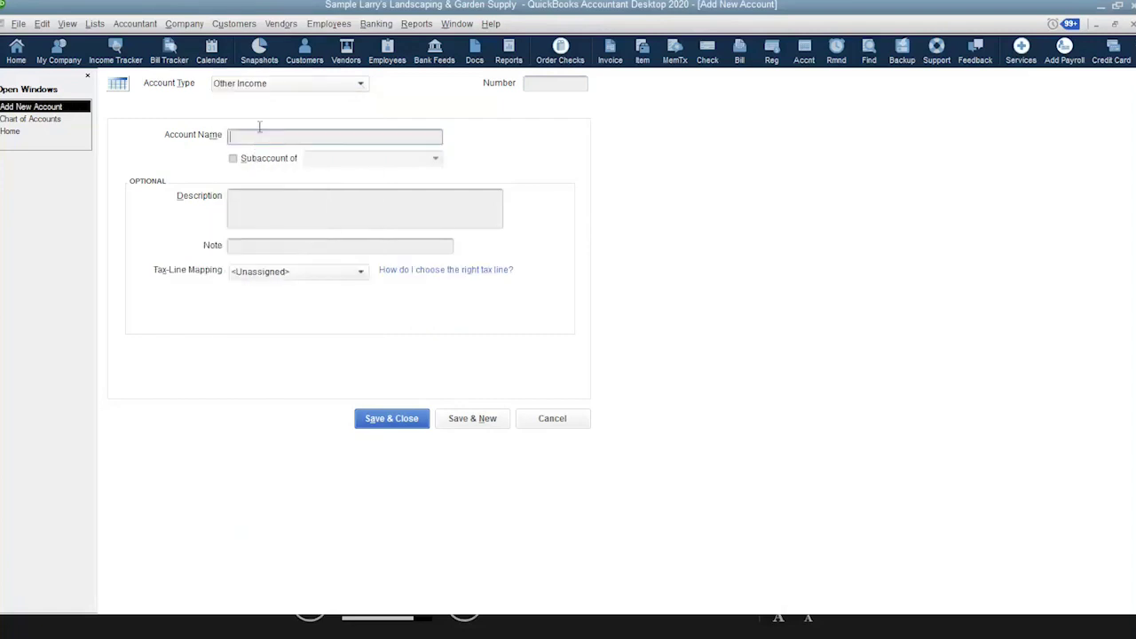
left_click(554, 86)
type("9300")
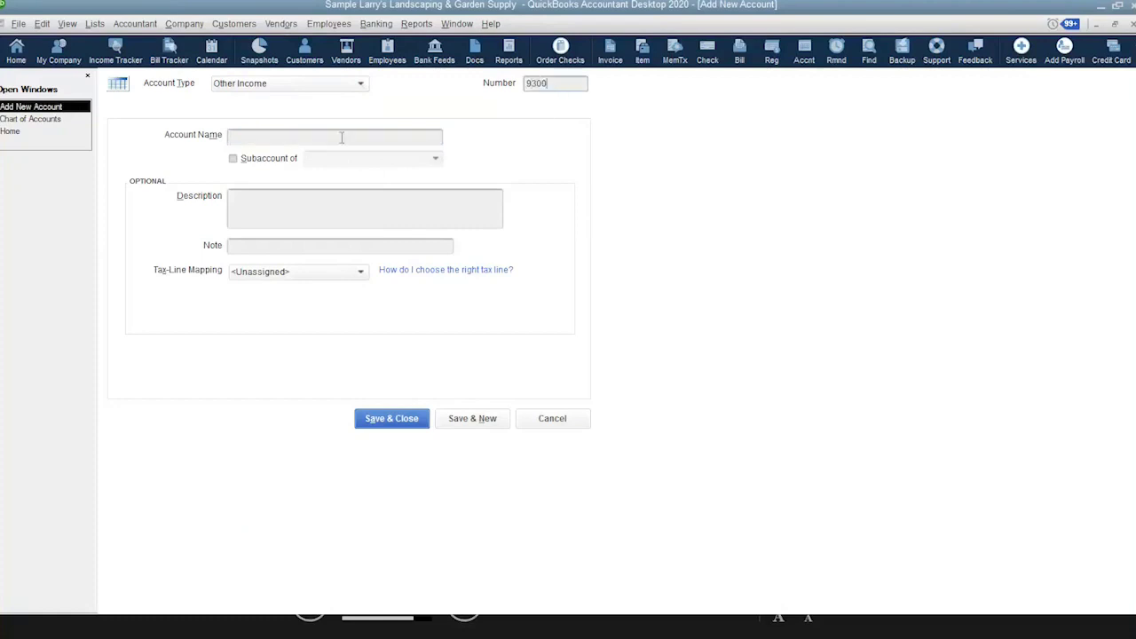
left_click(341, 137)
type("Other Inco")
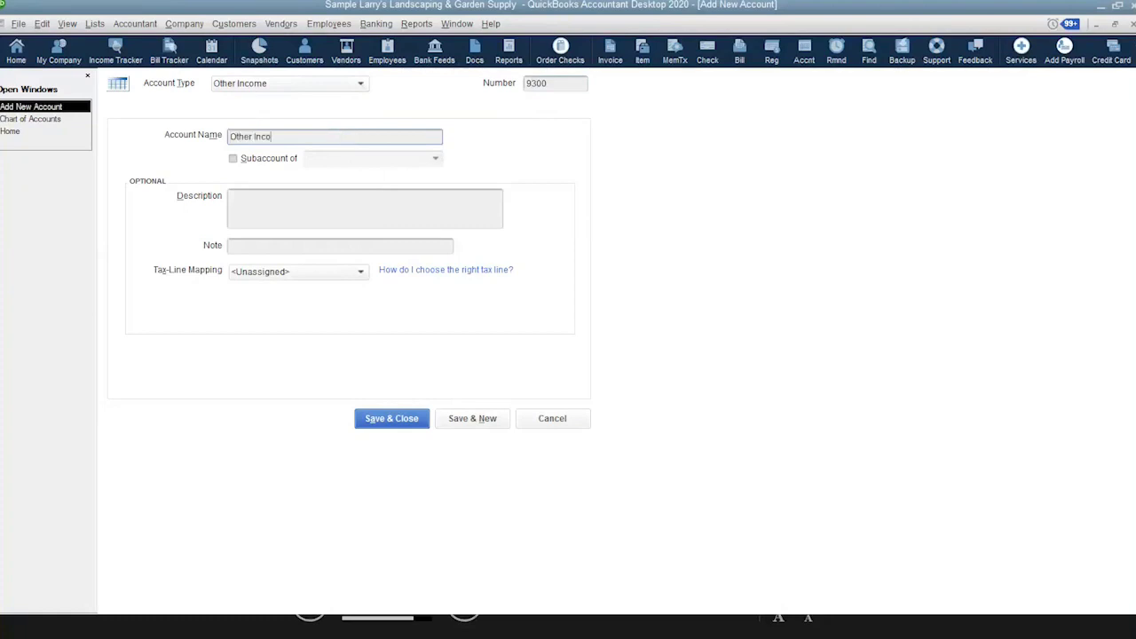
type("me - PPP")
left_click(392, 418)
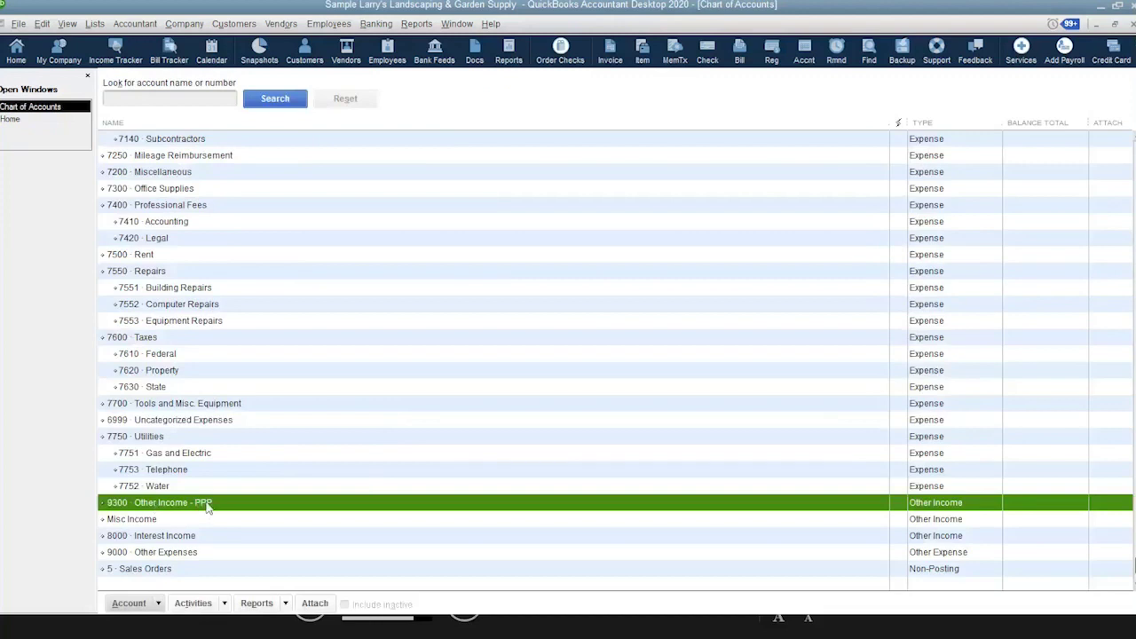
Record and save a 150,000.00 deposit into Checking from the 3500 Note Payable - PPP account.
left_click(16, 121)
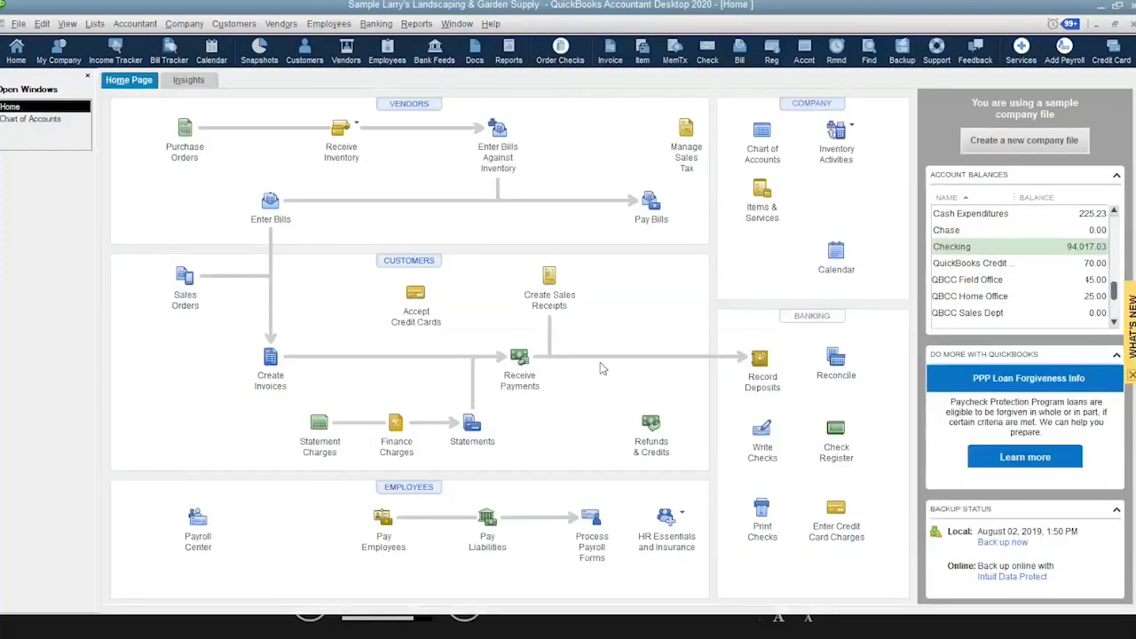
left_click(761, 359)
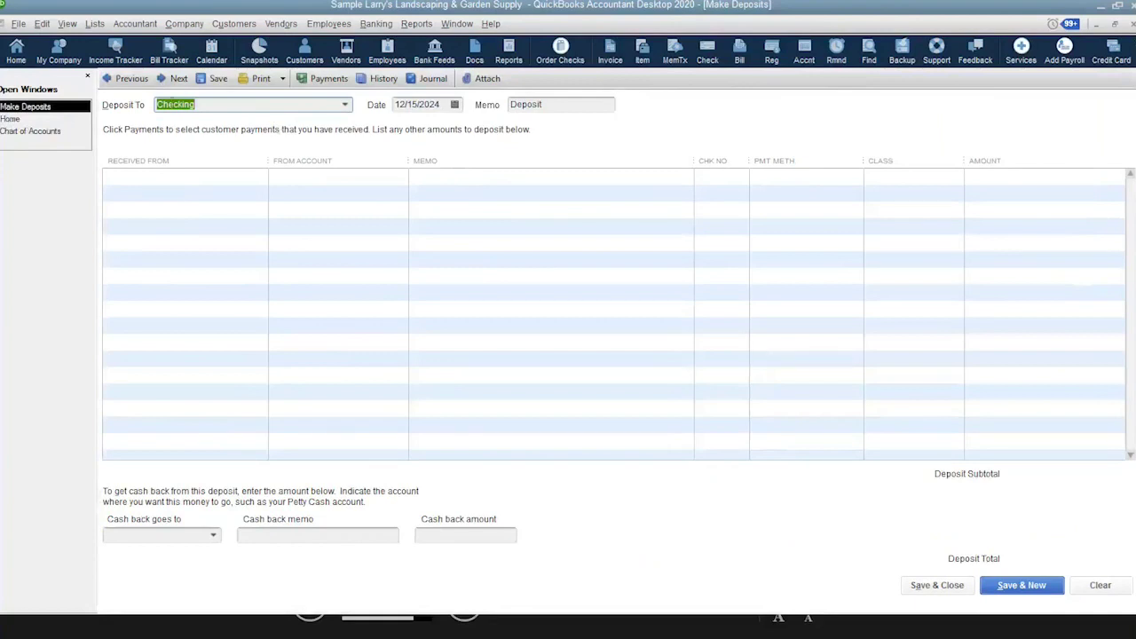
left_click(345, 105)
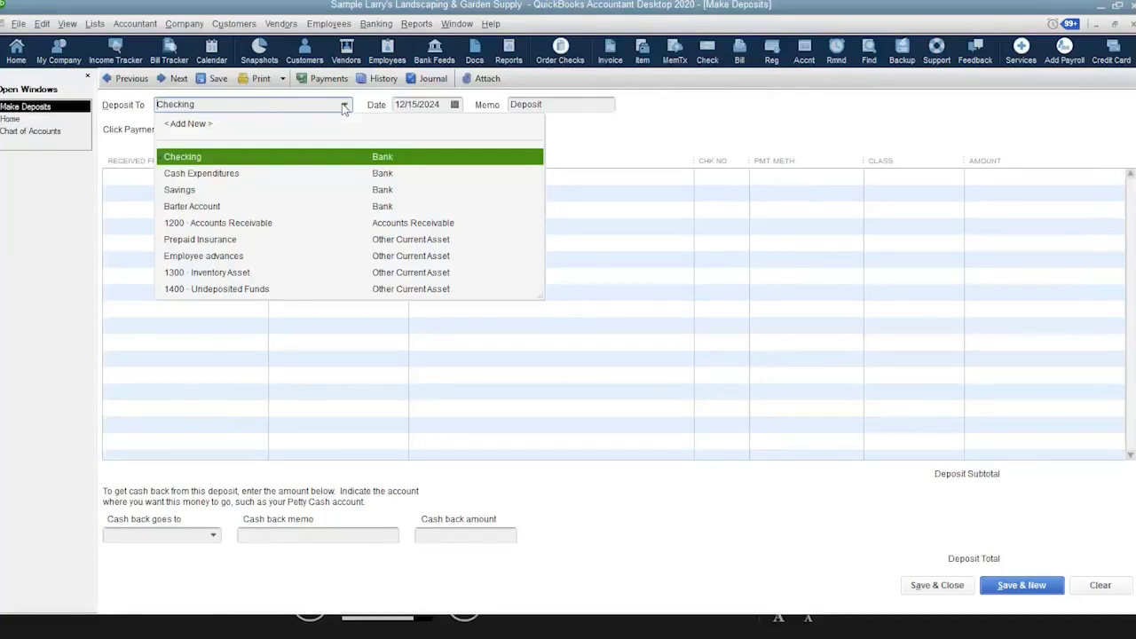
left_click(345, 106)
left_click(335, 176)
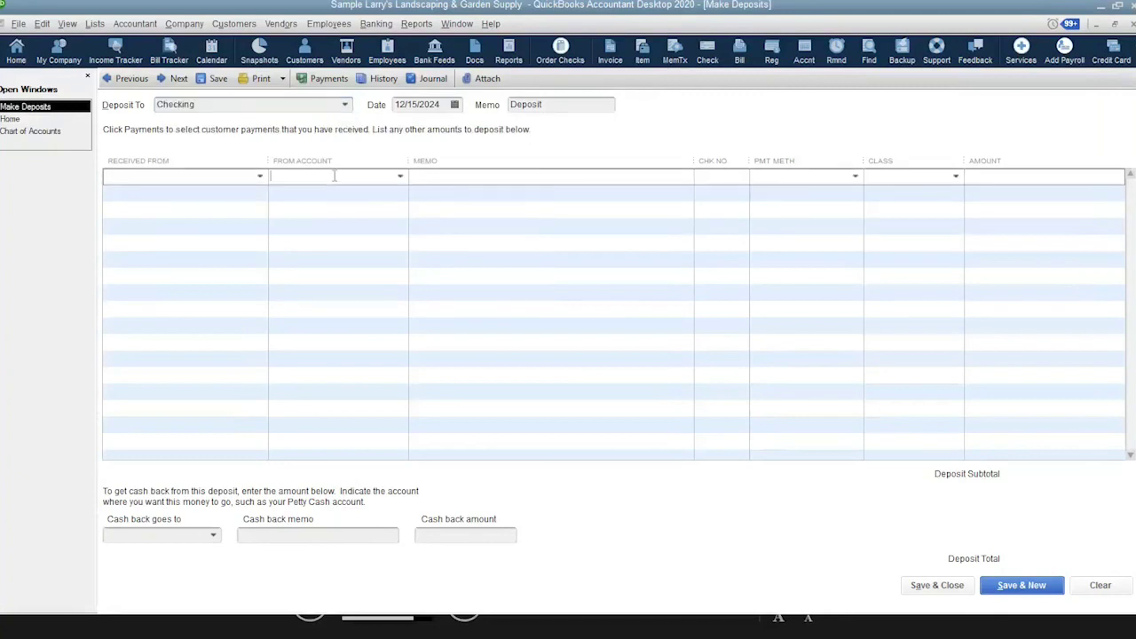
type("3500 · Note Payable - PPP")
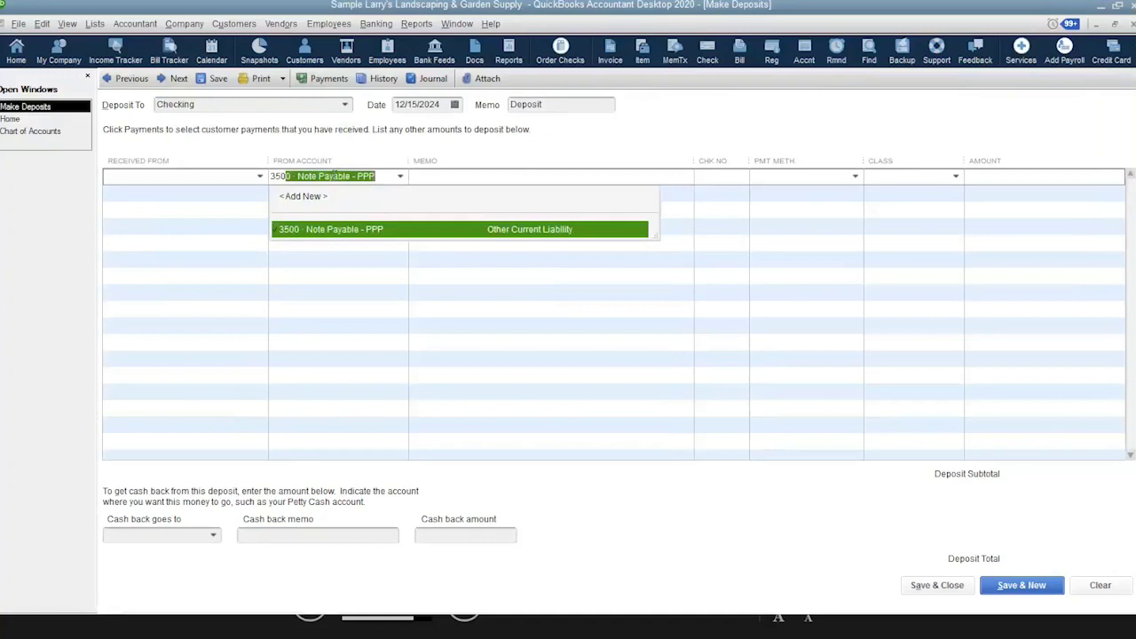
key("Tab")
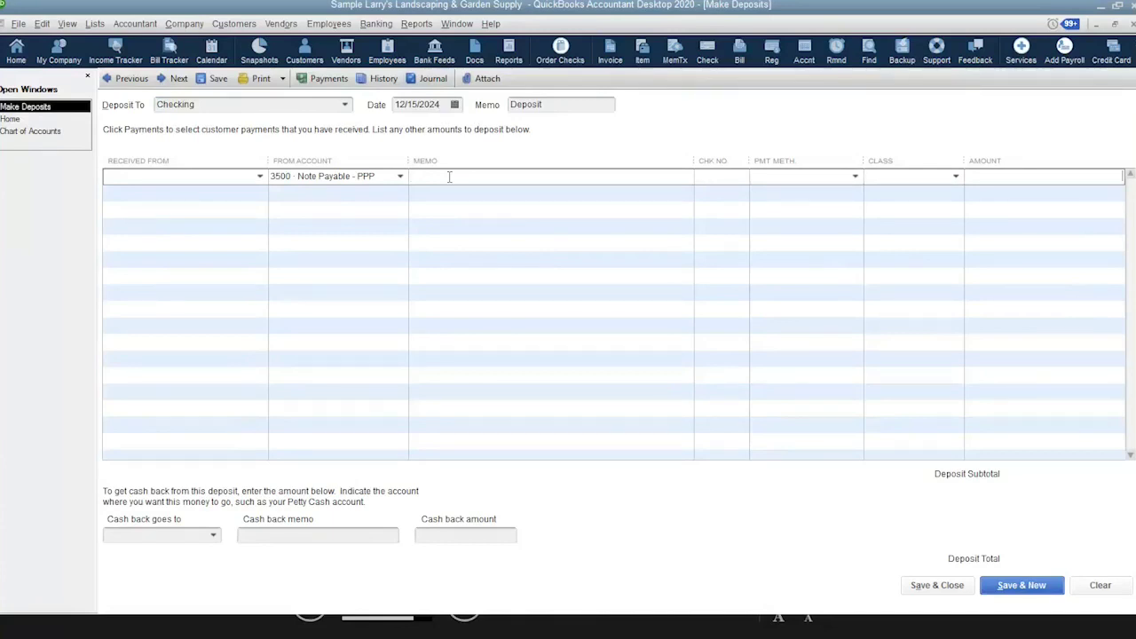
key("Tab")
key("shift+Tab")
type("150000")
key("Tab")
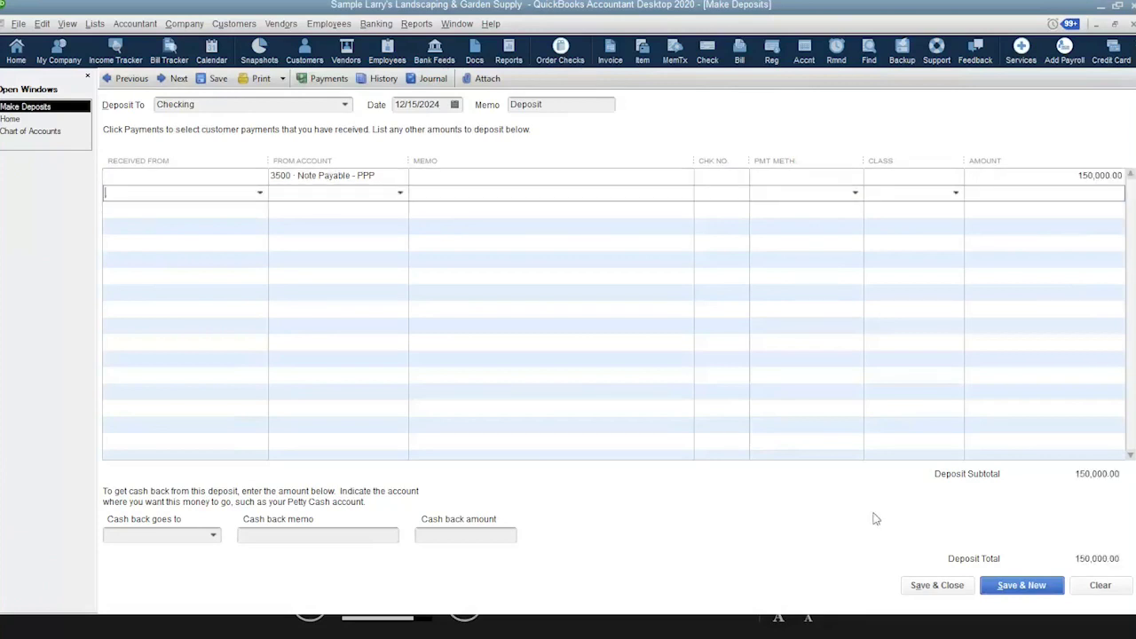
left_click(953, 590)
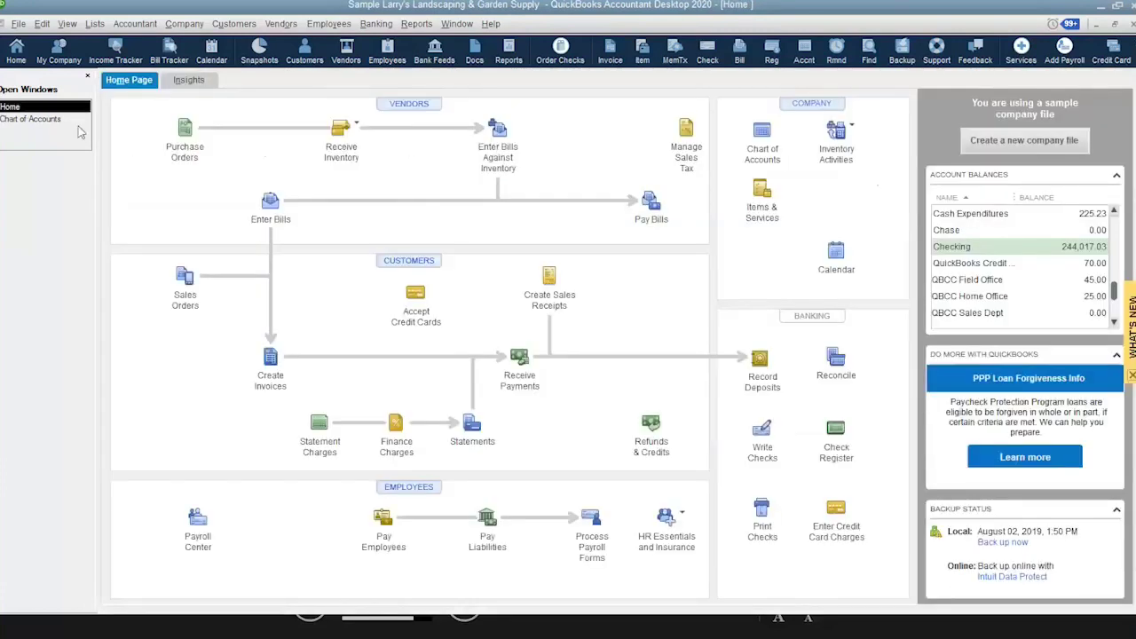
Check the balance of the Note Payable - PPP account in the chart of accounts.
left_click(66, 121)
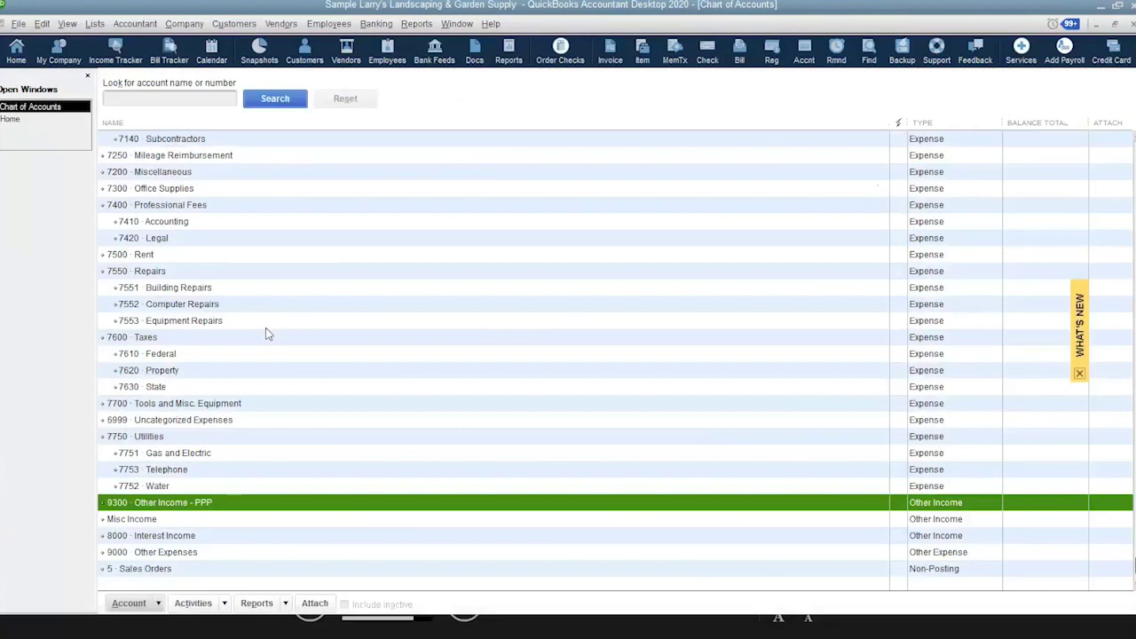
scroll(266, 328, "up", 20)
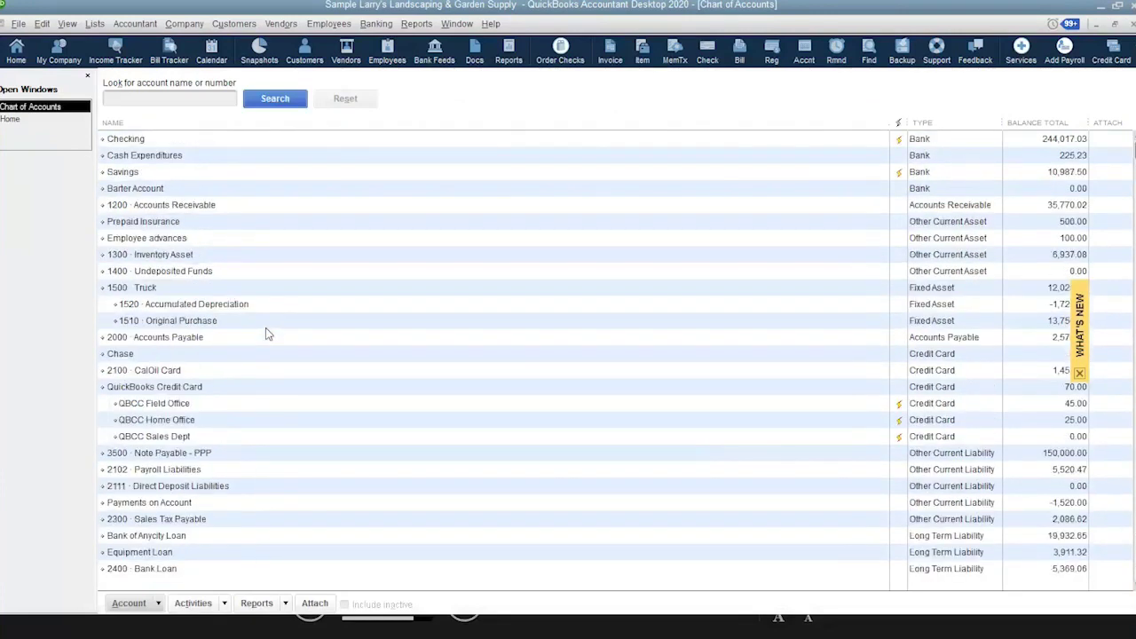
left_click(226, 456)
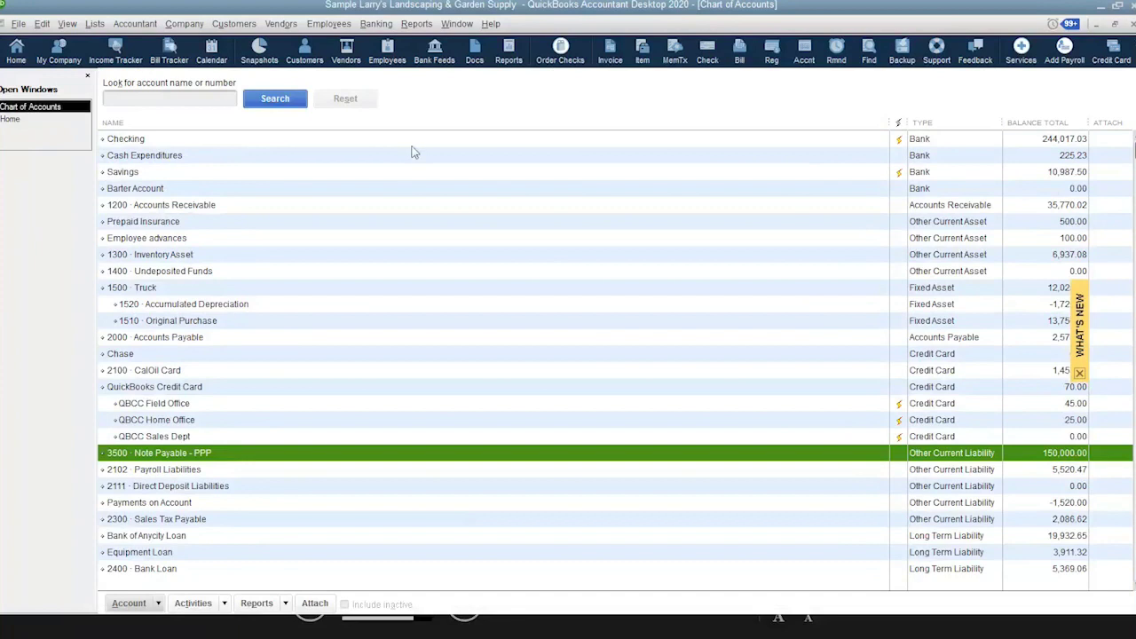
Start a check from Checking payable to Frontier for 1,000.00.
left_click(68, 120)
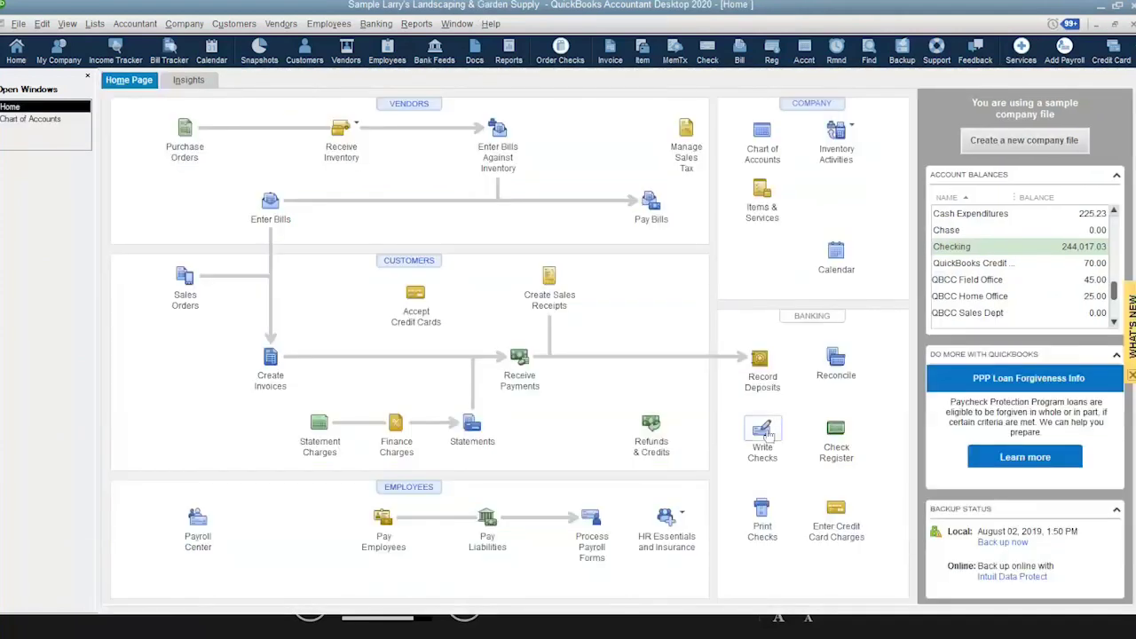
left_click(760, 431)
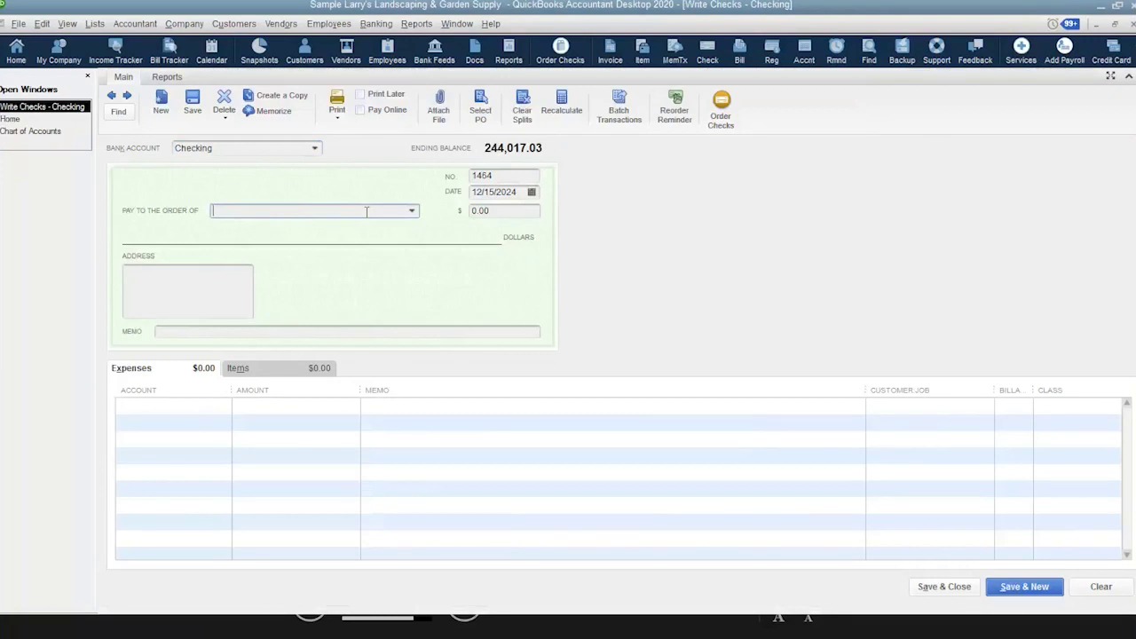
type("Cha")
key("BackSpace")
key("BackSpace")
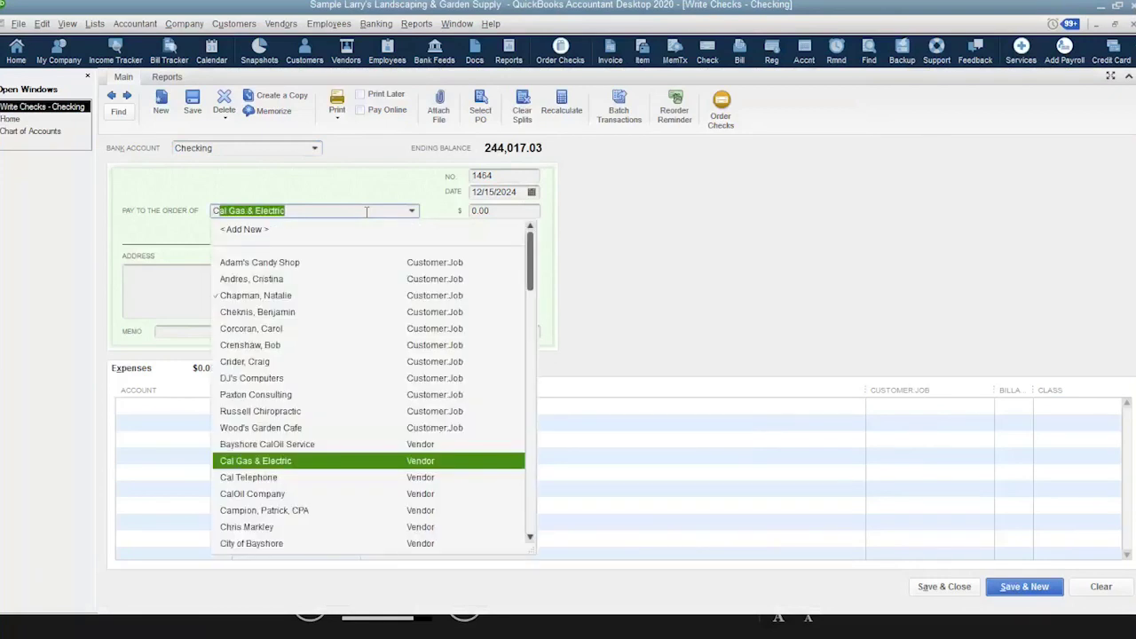
type("Frontier")
key("Tab")
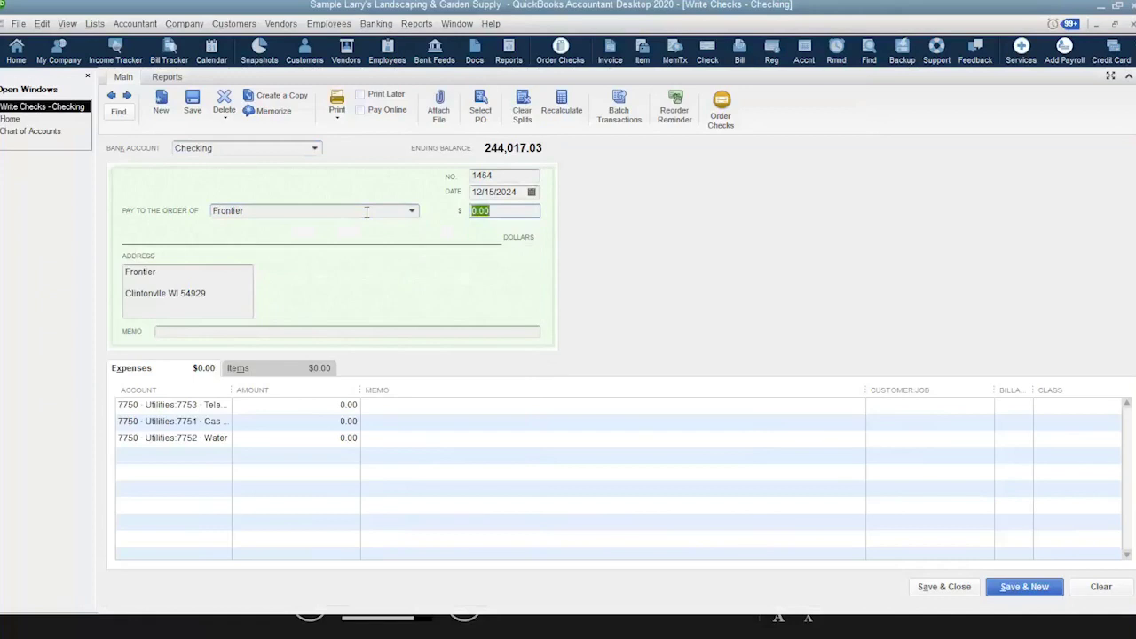
type("1000")
key("Tab")
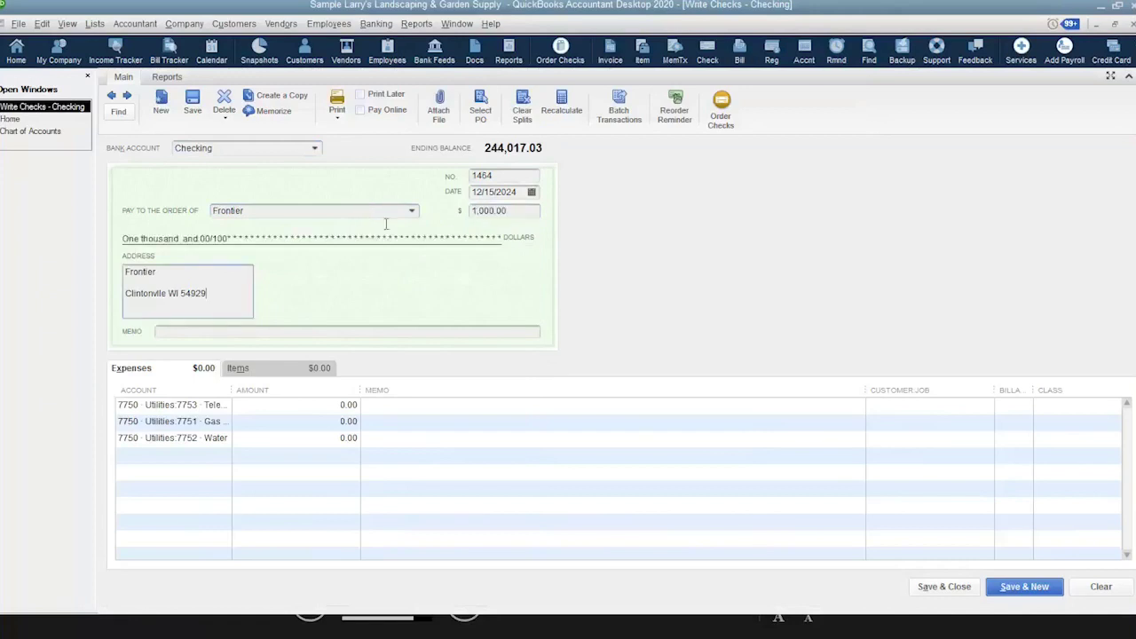
Delete the Water and the Gas and Electric expense lines from the Frontier check.
left_click(256, 438)
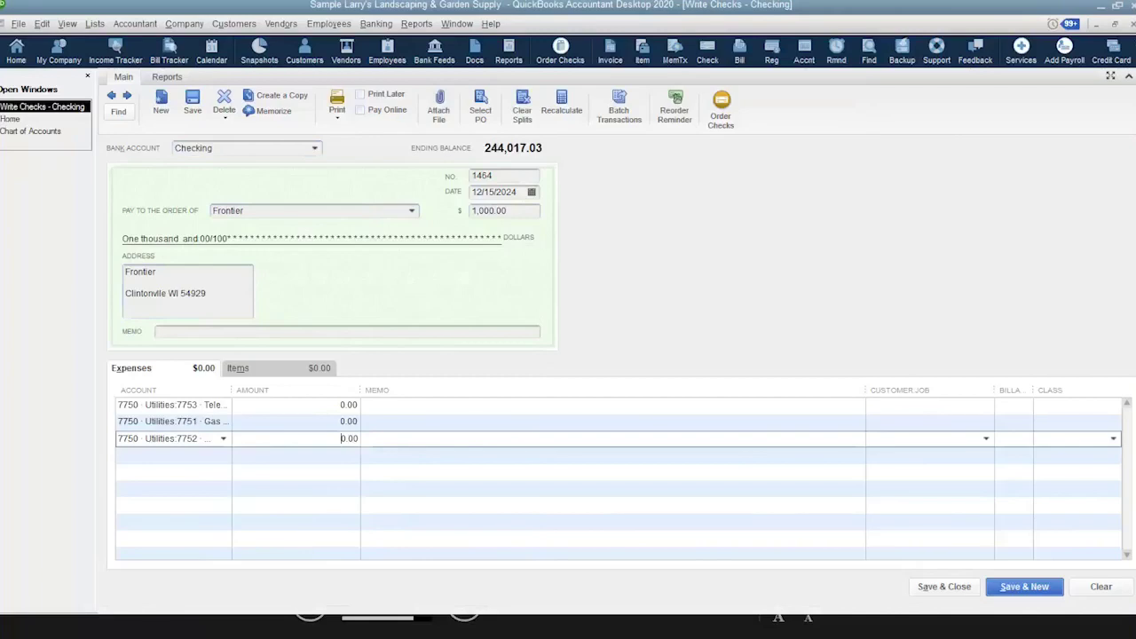
left_click(40, 27)
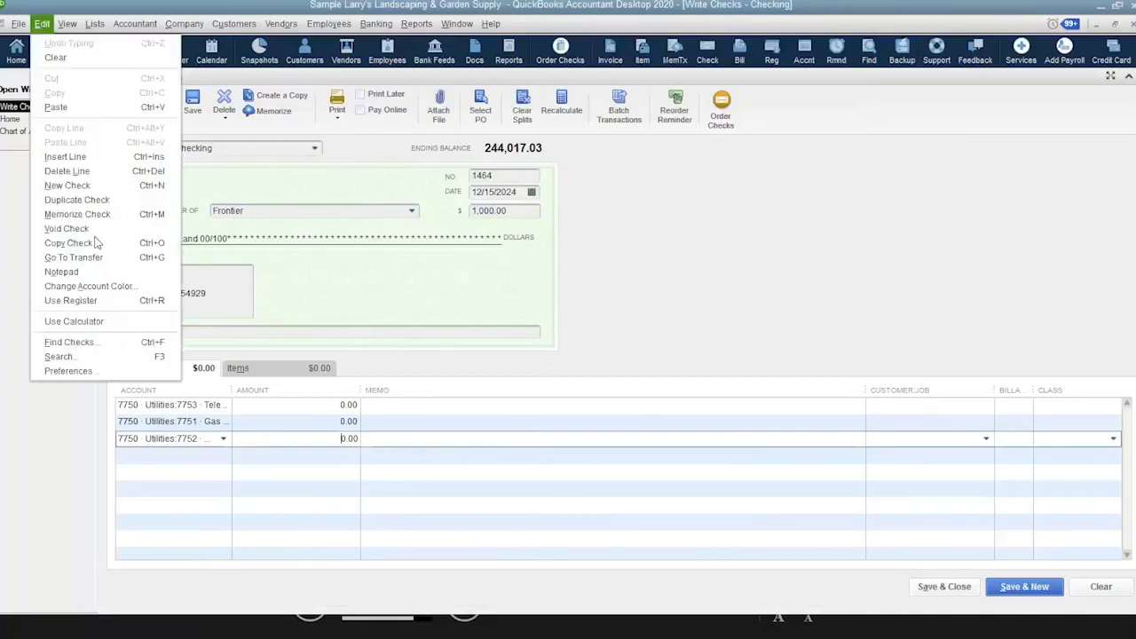
left_click(93, 172)
left_click(67, 24)
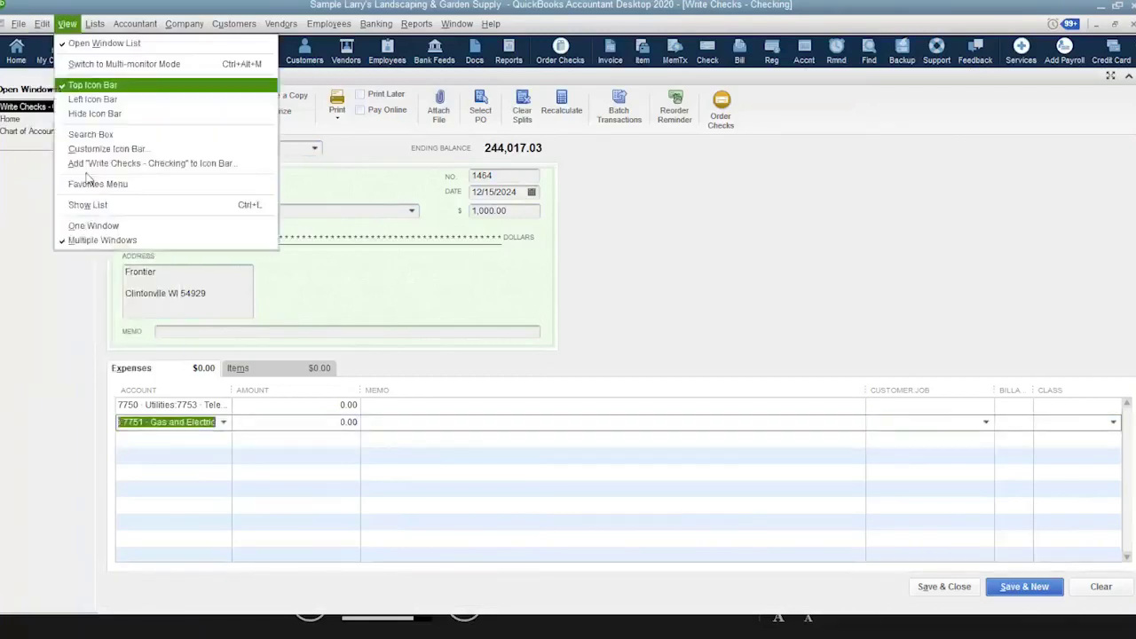
left_click(67, 24)
left_click(41, 24)
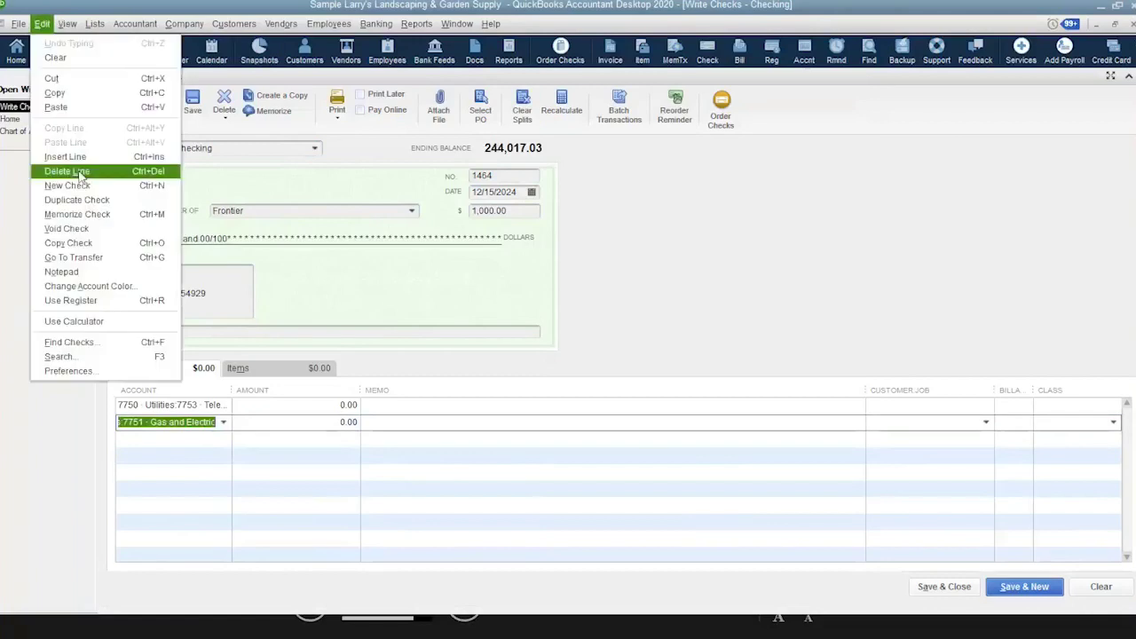
left_click(71, 167)
Set the amount of the Telephone expense line on the Frontier check to 1,000.00.
left_click(304, 408)
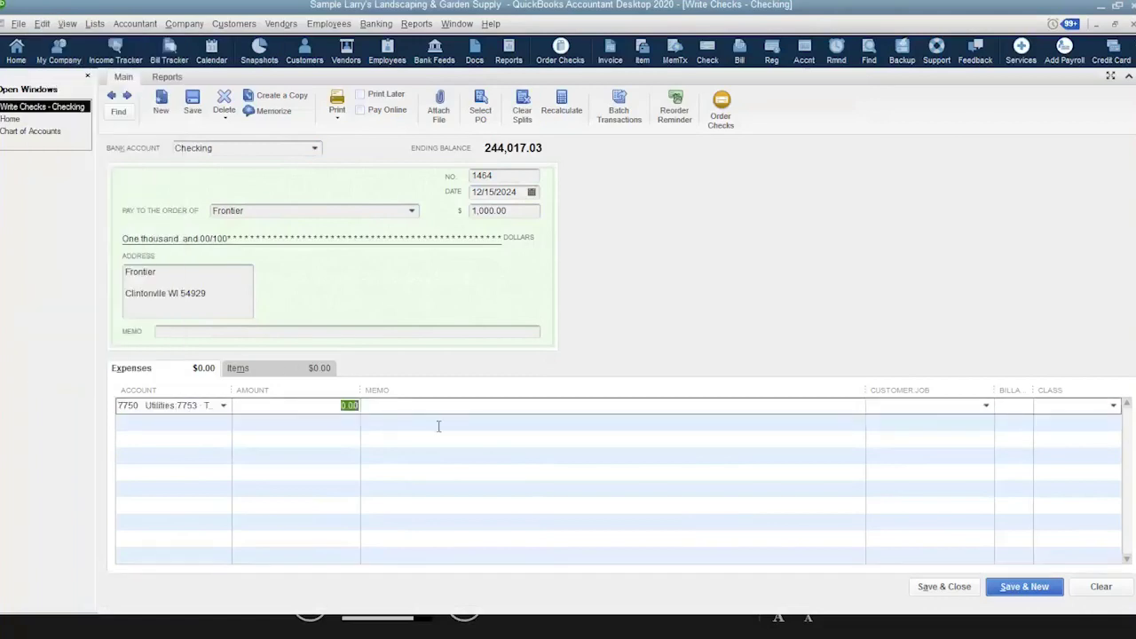
type("100")
key("Tab")
key("shift+Tab")
type("1000")
key("Tab")
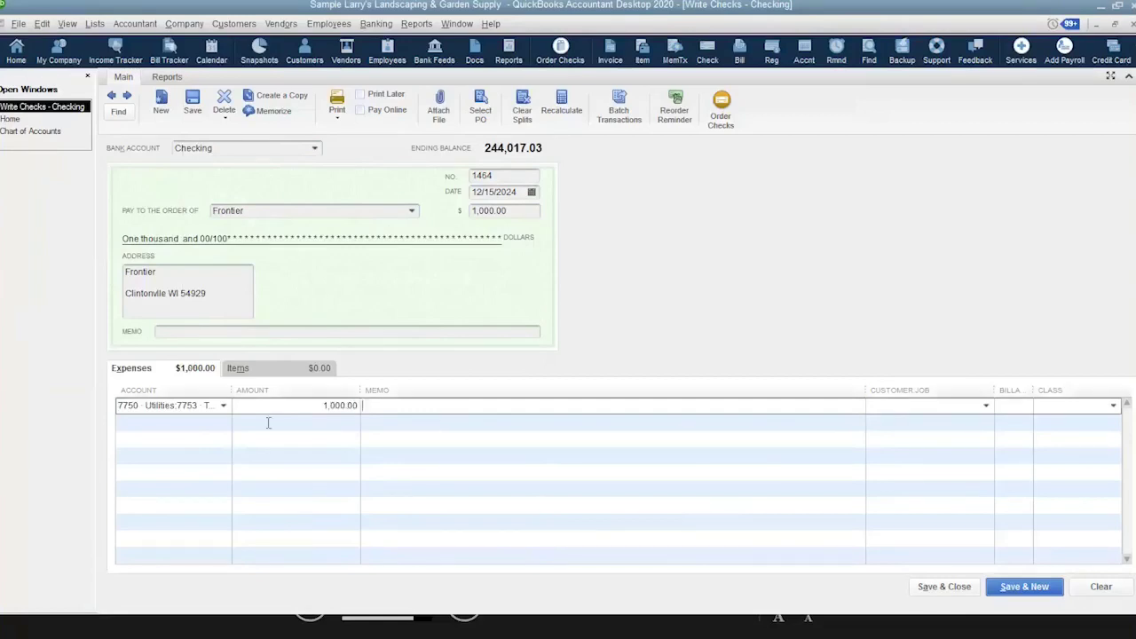
Add a second expense line to the check for 3500 Note Payable - PPP with an amount of 1,000.00.
left_click(206, 423)
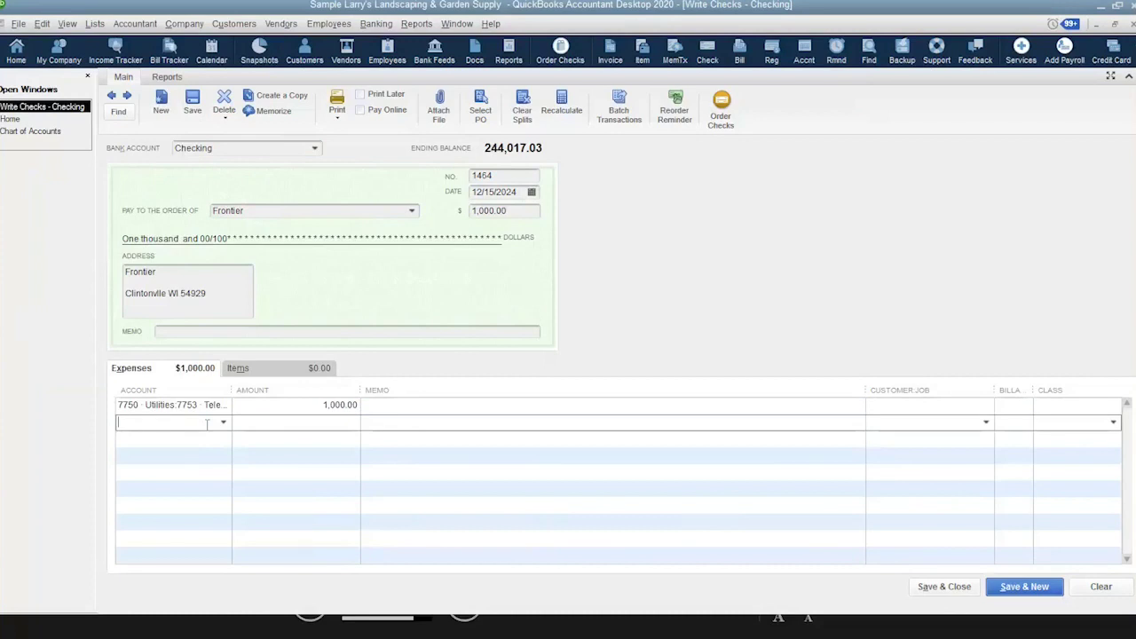
type("Note Payable - PPP")
key("Tab")
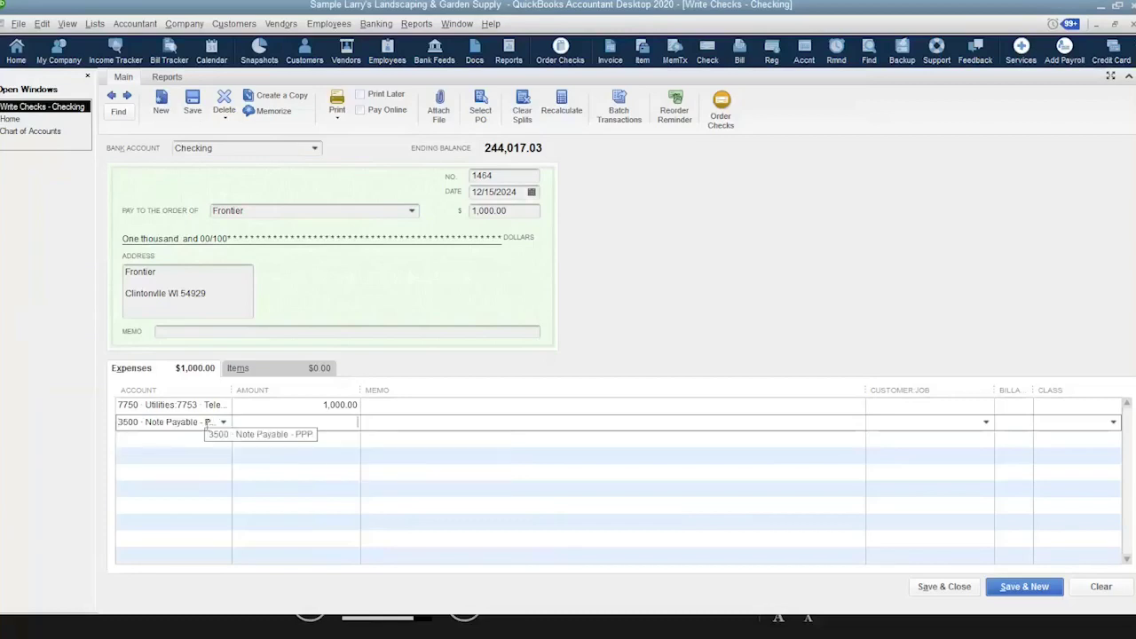
type("1000")
key("Down")
Assign the offsetting -1,000.00 line to 9300 Other Income - PPP, and save and close the check.
key("shift+Tab")
type("Other")
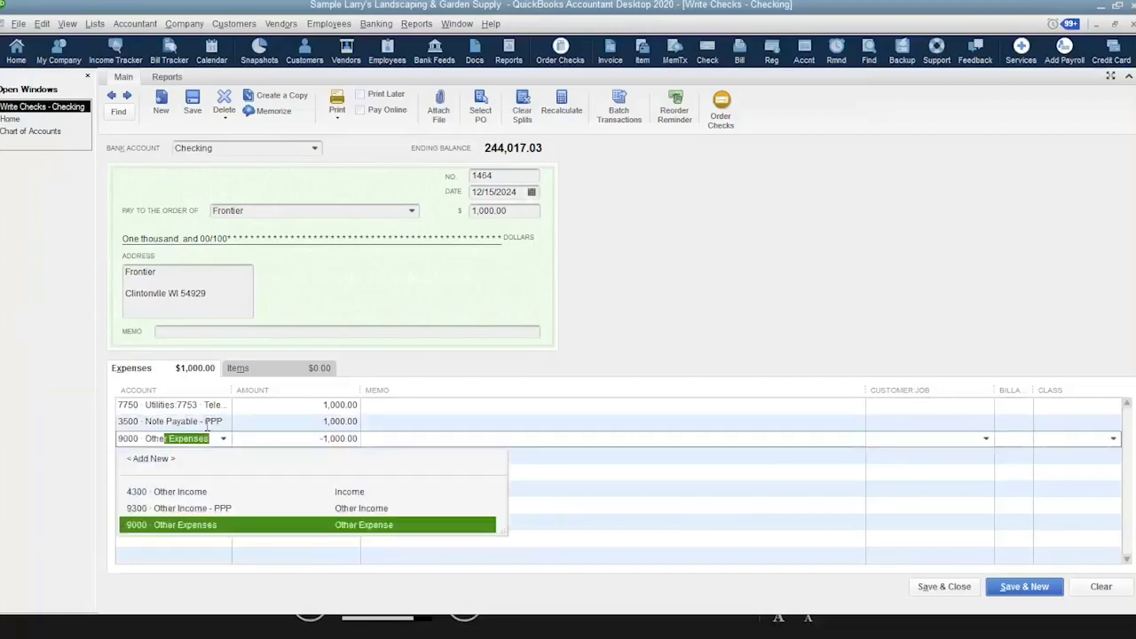
key("Up")
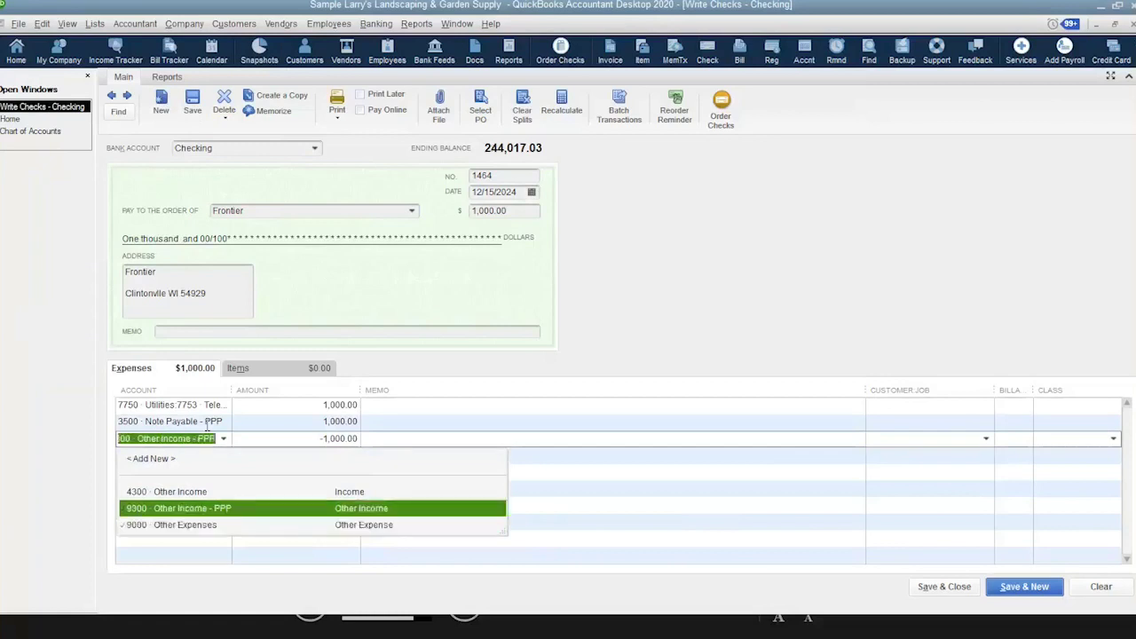
key("Tab")
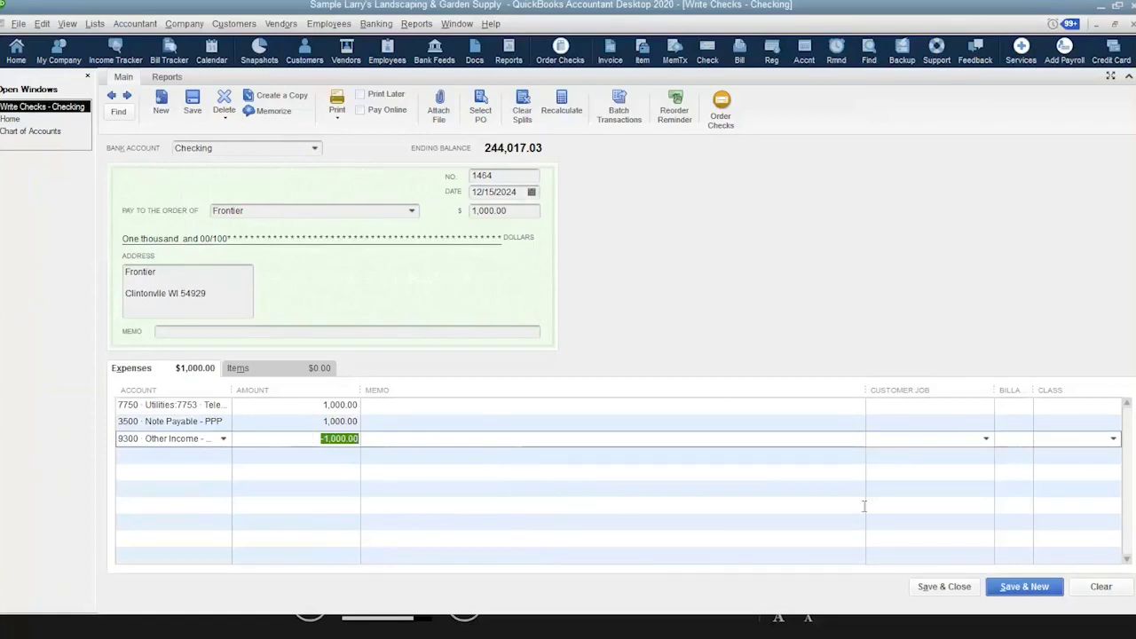
left_click(956, 589)
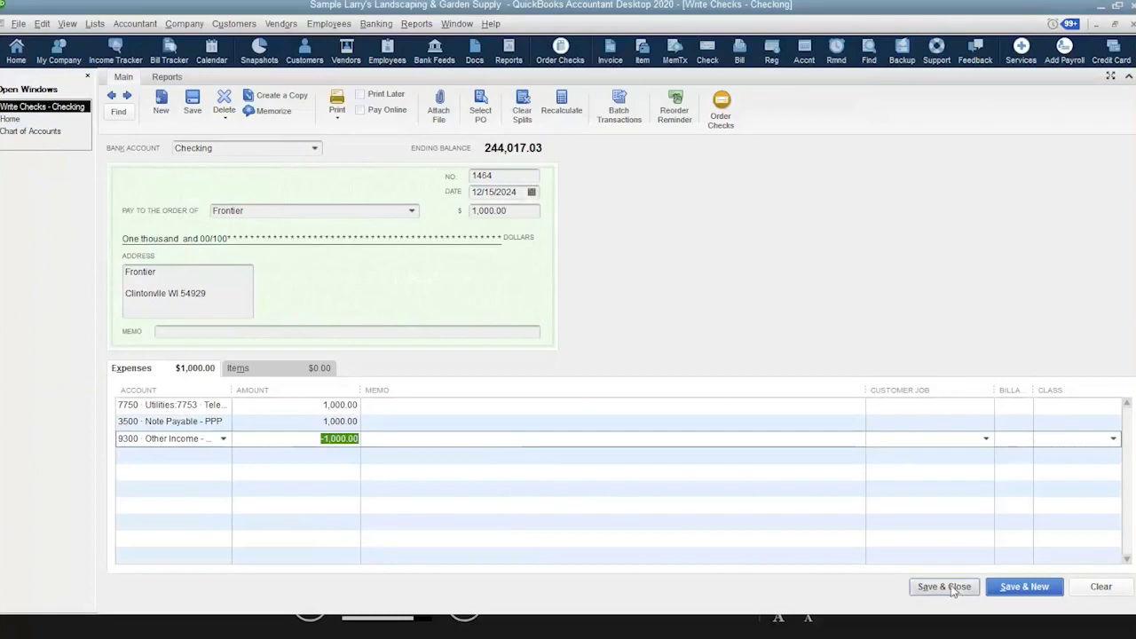
Open the register of the 3500 Note Payable - PPP account from the chart of accounts to review its transactions.
left_click(77, 123)
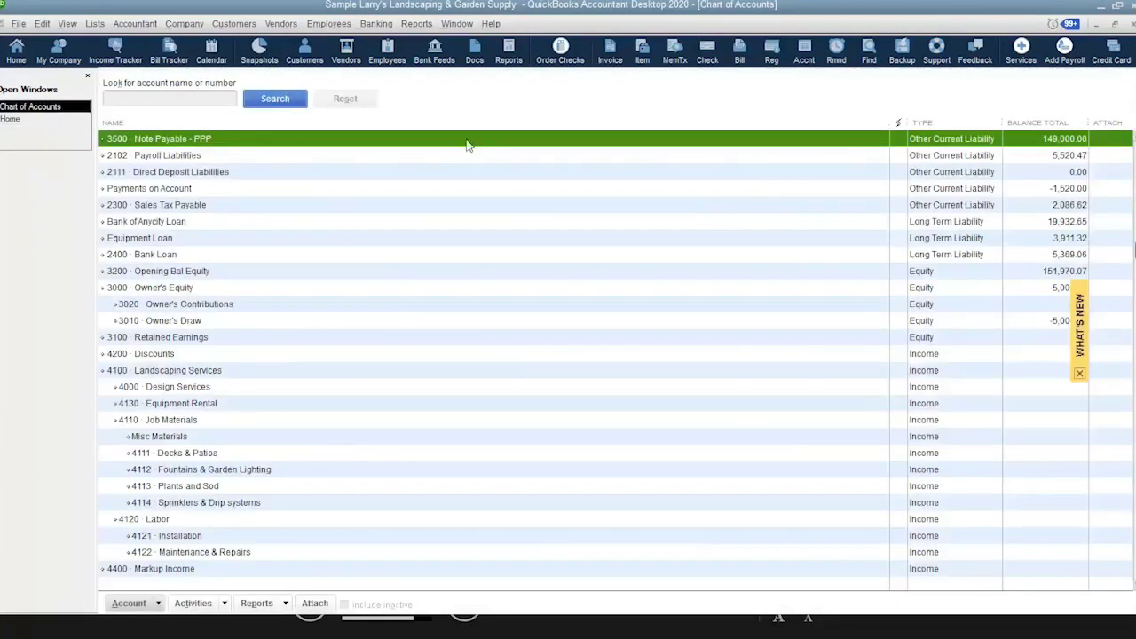
double_click(467, 142)
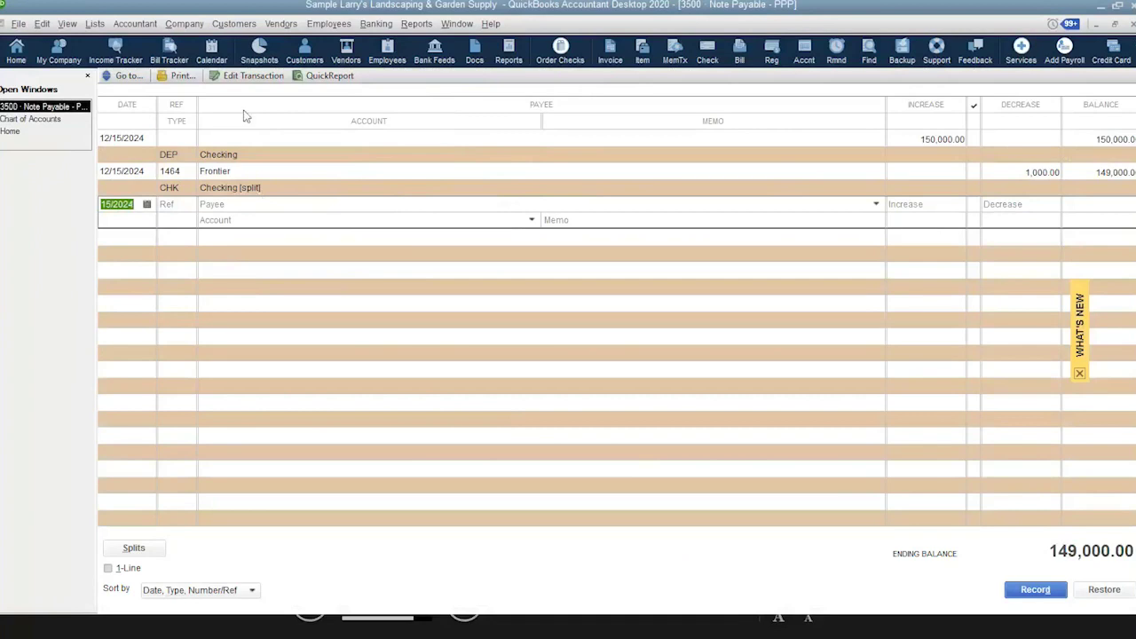
Start a general journal entry with a 1,000.00 debit to 3500 Note Payable - PPP.
left_click(195, 27)
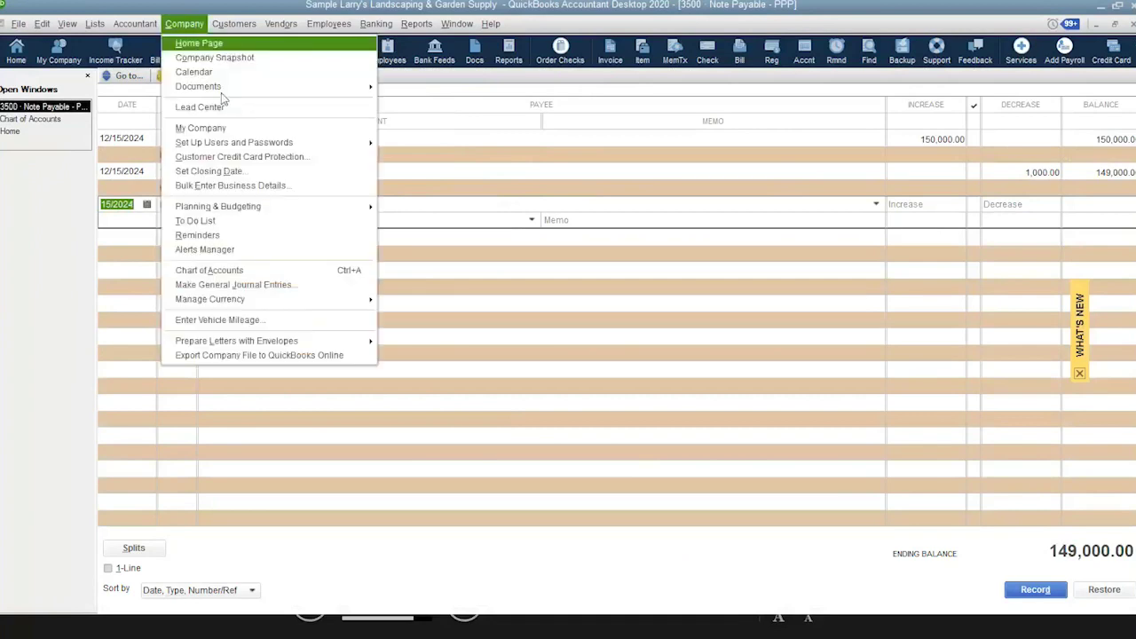
left_click(251, 283)
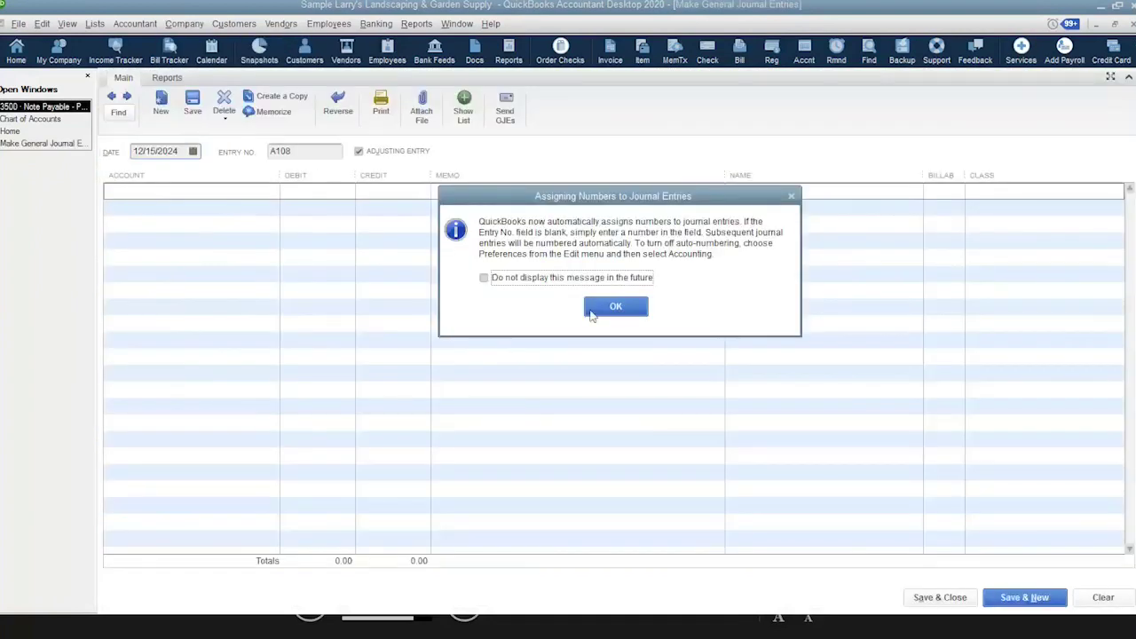
key("Return")
left_click(196, 194)
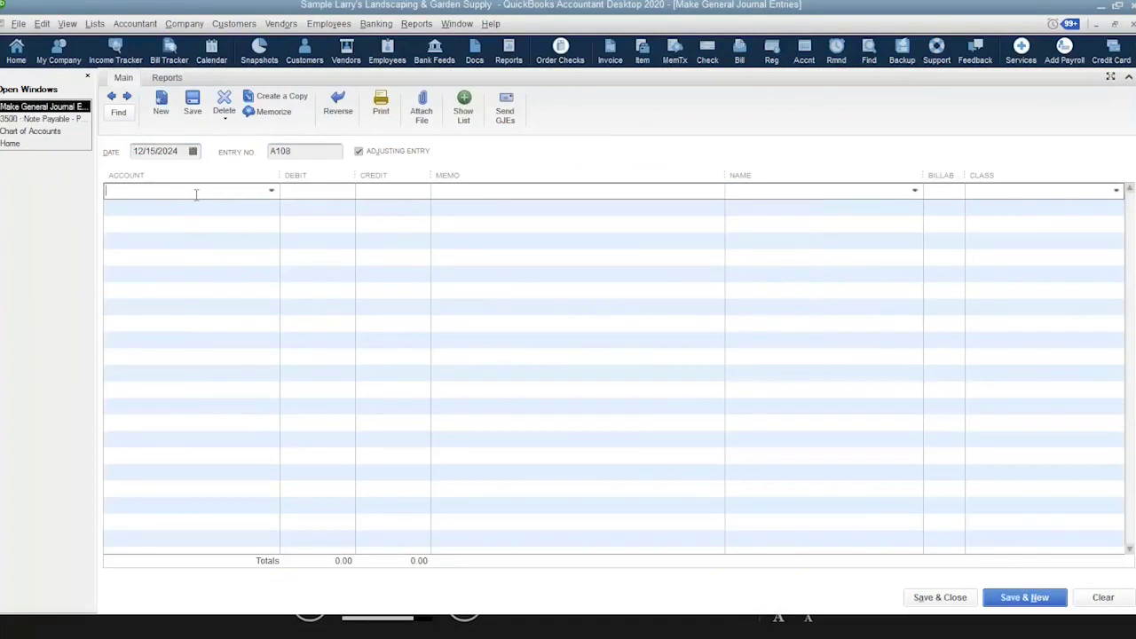
type("7753 · Telephone")
key("Tab")
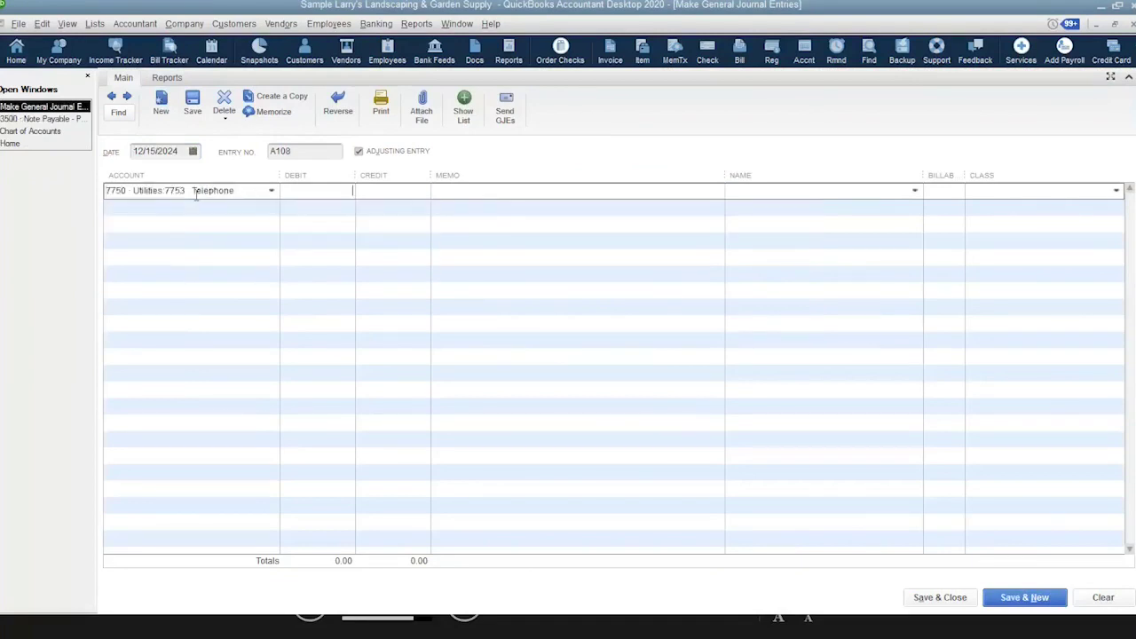
left_click(196, 192)
type("note")
key("Tab")
type("1000")
key("Tab")
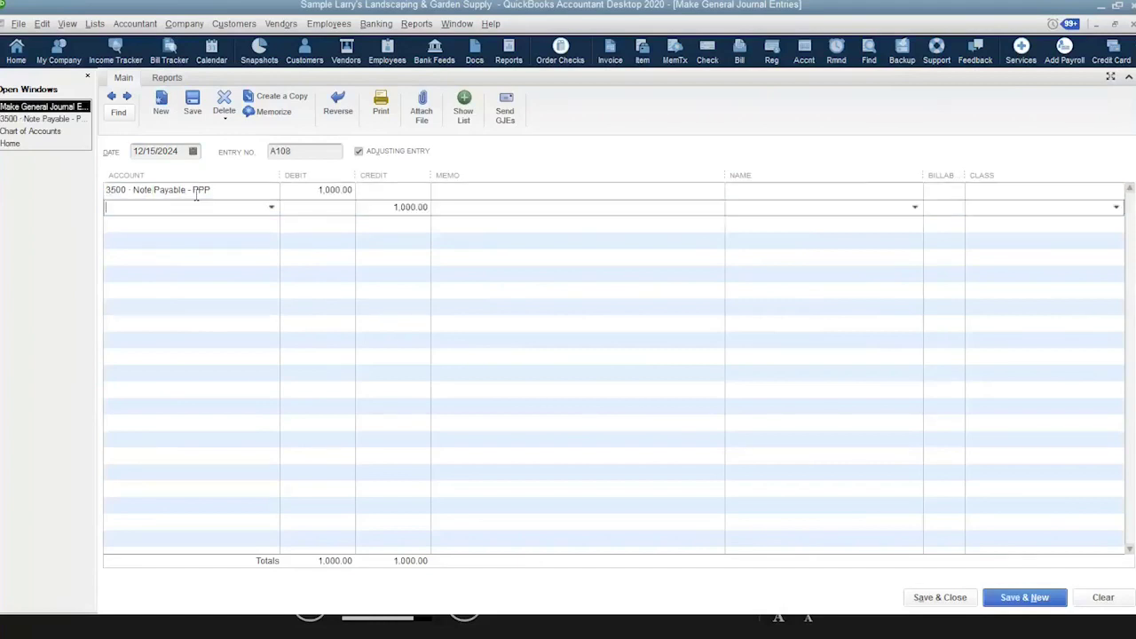
Credit the 1,000.00 to 9300 Other Income - PPP, and save and close the journal entry.
type("othe")
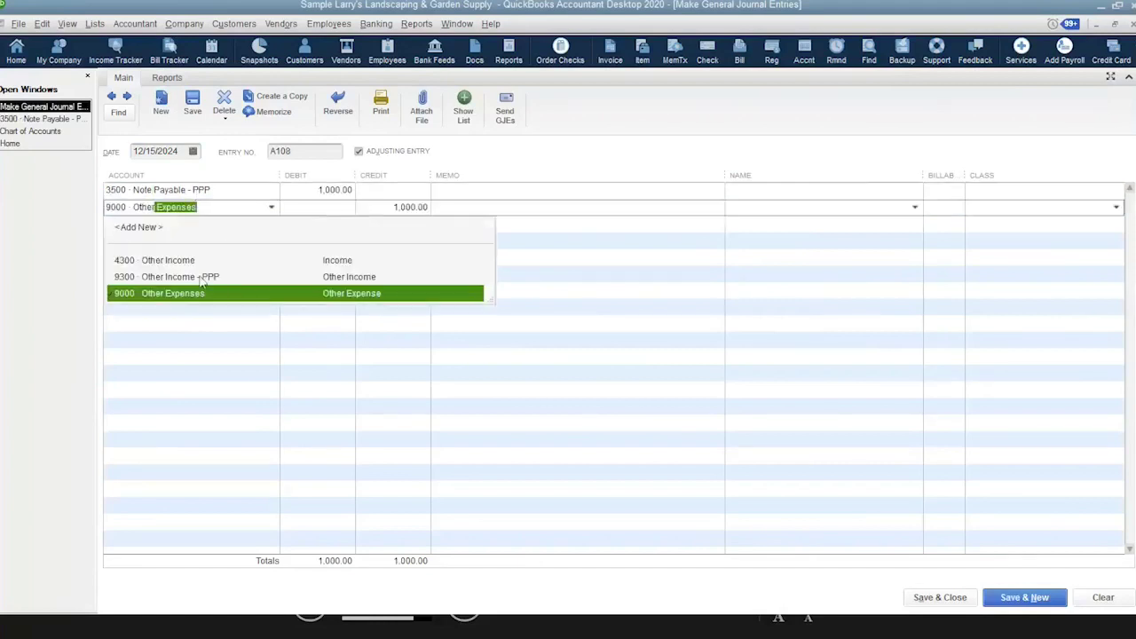
left_click(201, 276)
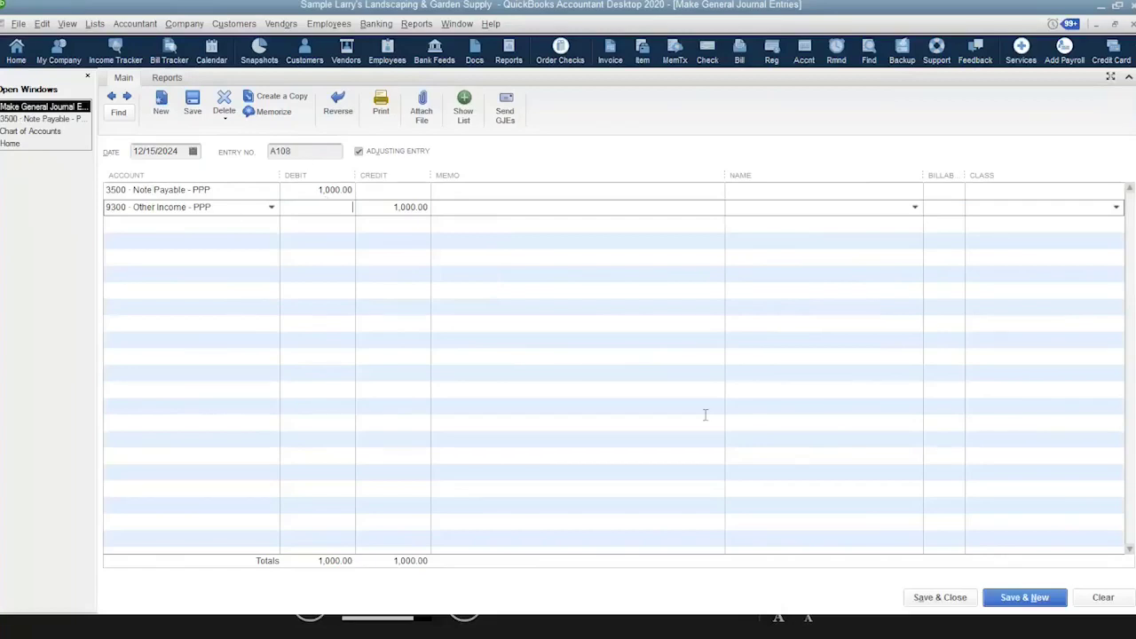
left_click(940, 598)
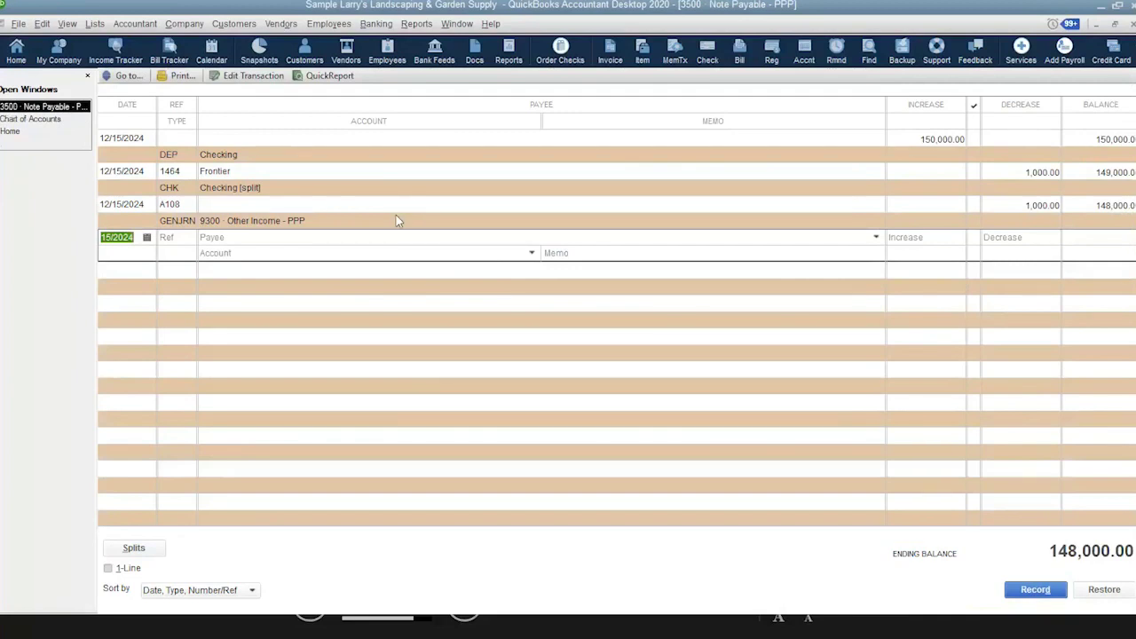
Start another general journal entry with a 35,000.00 debit to 3500 Note Payable - PPP.
left_click(186, 24)
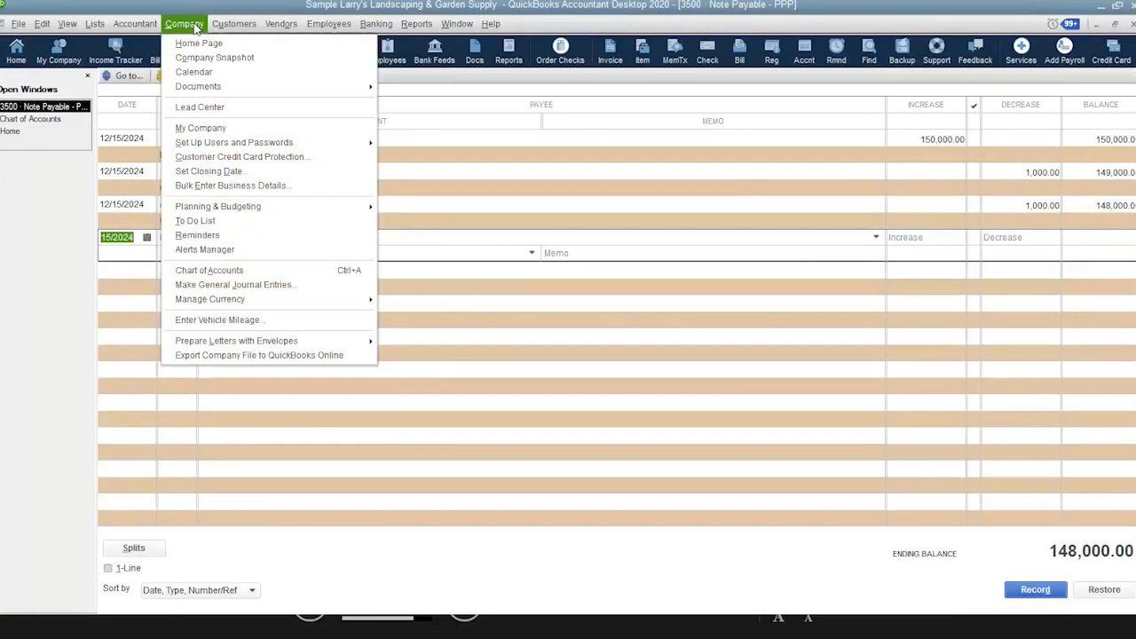
left_click(259, 285)
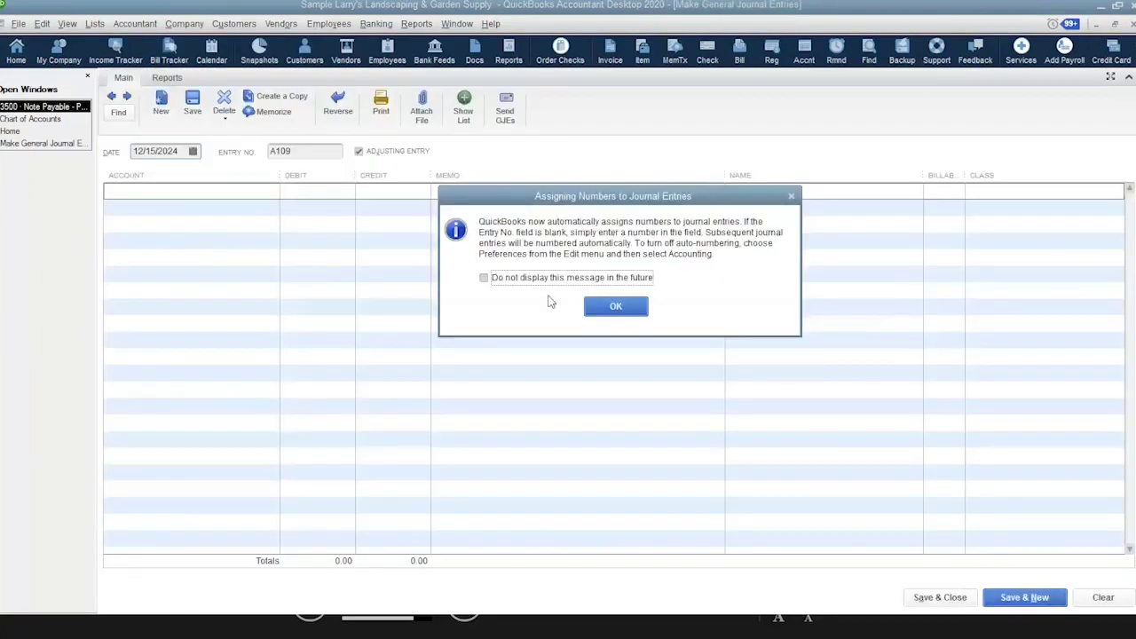
left_click(615, 307)
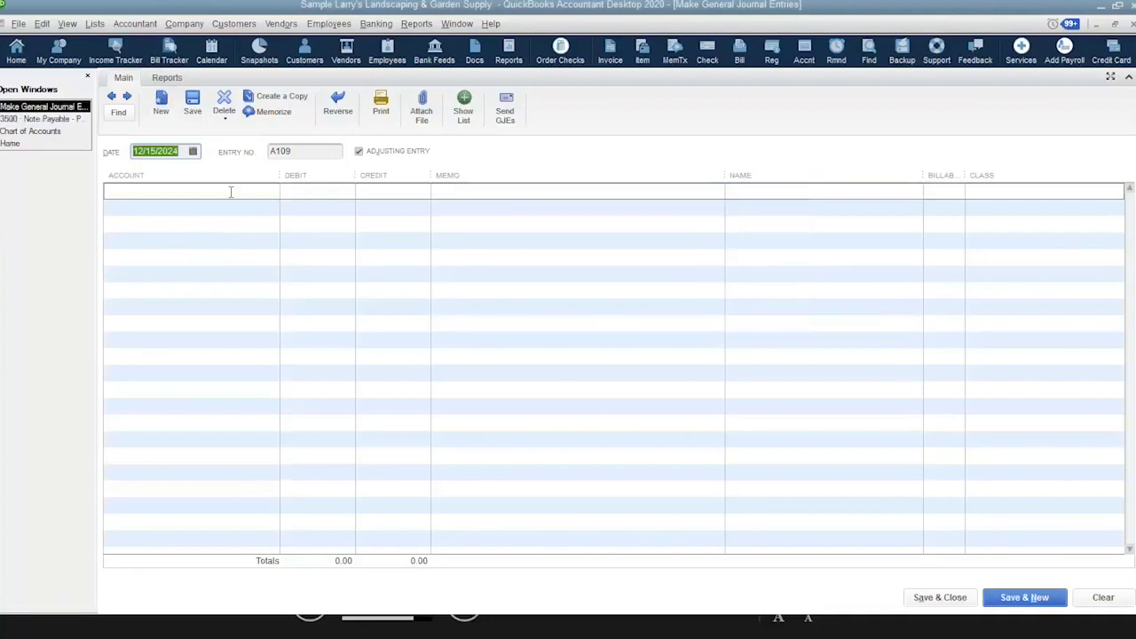
left_click(230, 192)
type("Note Payable - PPP")
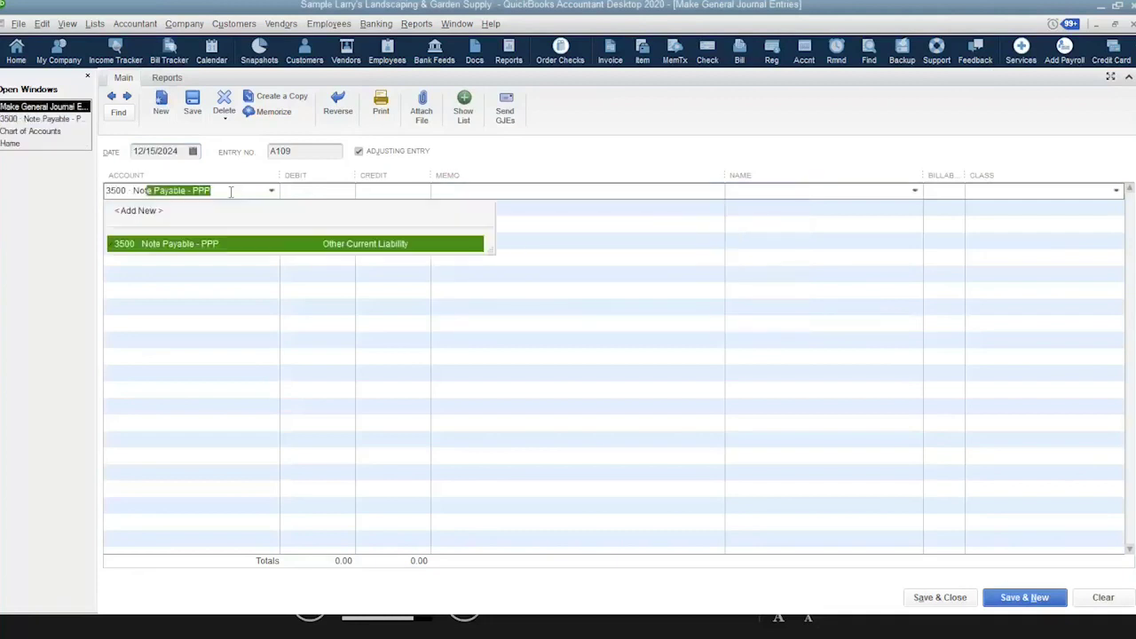
key("Tab")
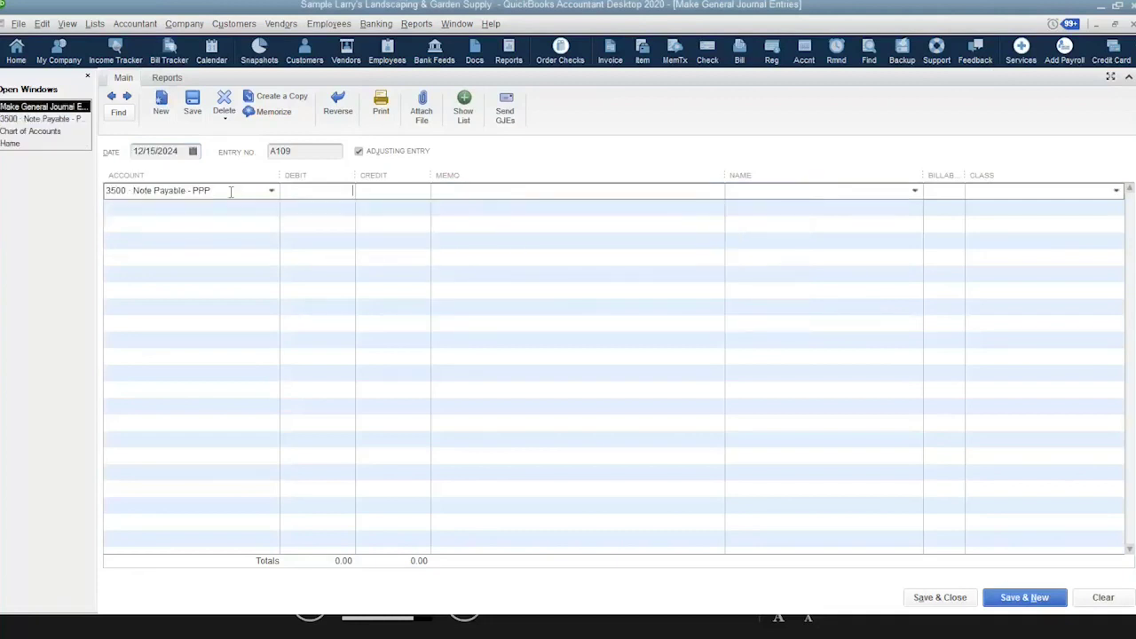
type("35000")
key("Down")
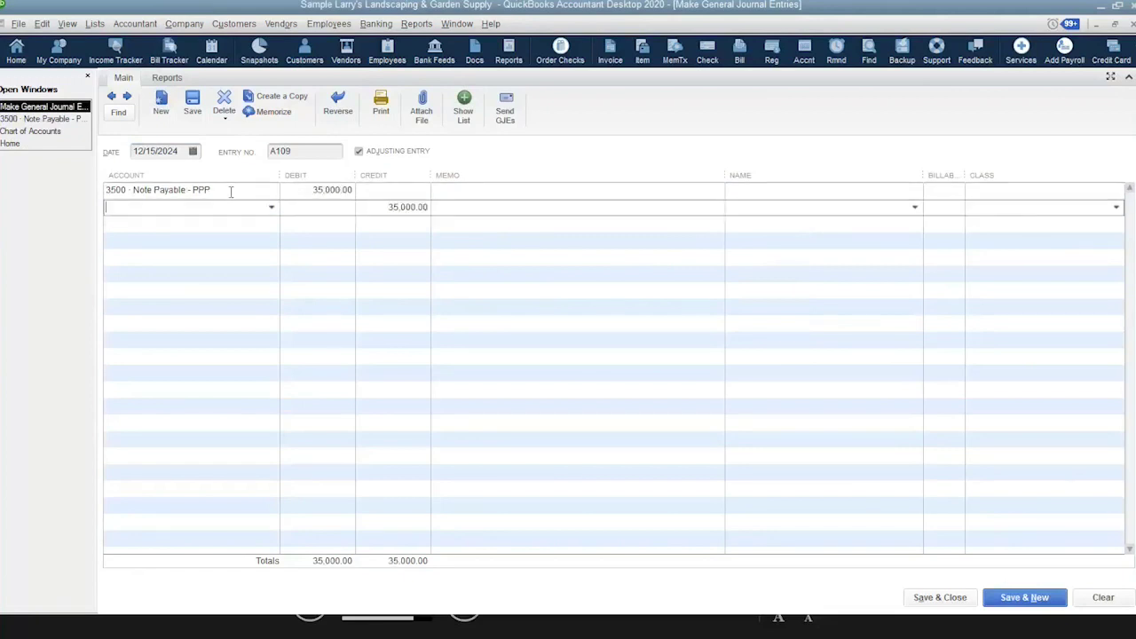
Assign the 35,000.00 credit line of the journal entry to 9300 Other Income - PPP.
type("9300 · Other Income - PPP")
key("Up")
key("Tab")
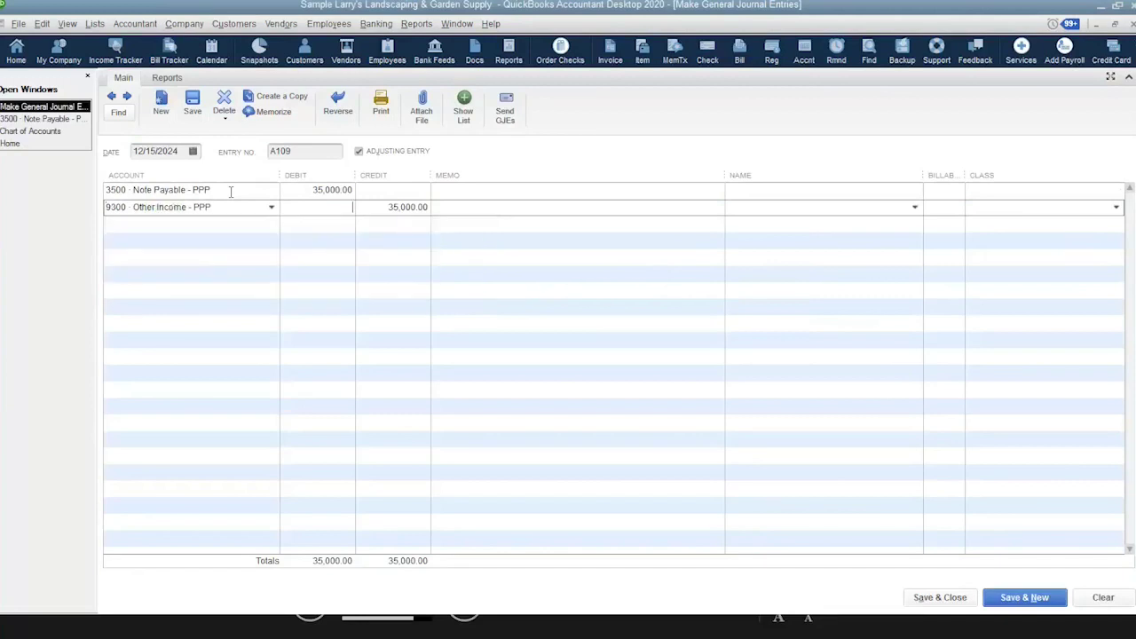
Enter the memo "Payrol May6" on the Note Payable - PPP line, and save and close the journal entry.
left_click(461, 189)
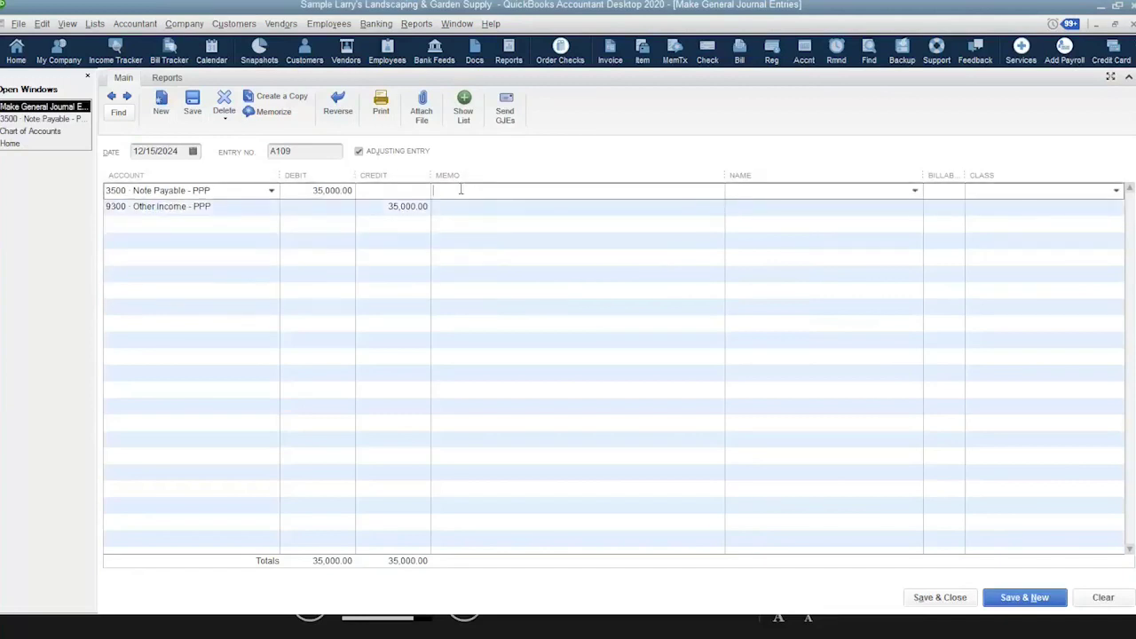
type("Payrol May6")
key("Down")
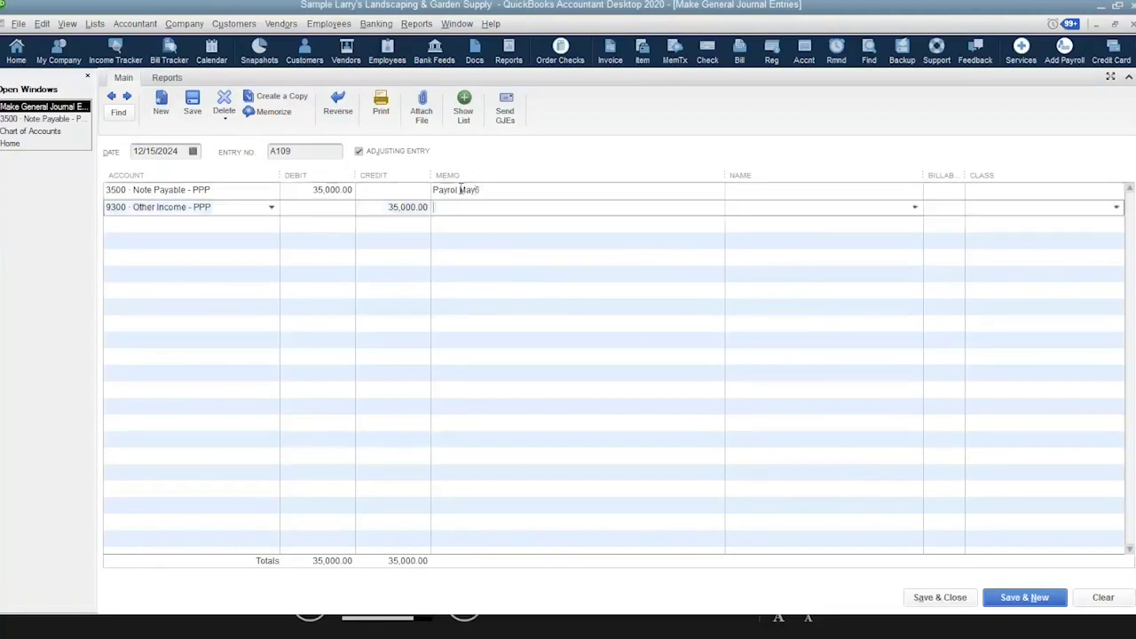
left_click(930, 599)
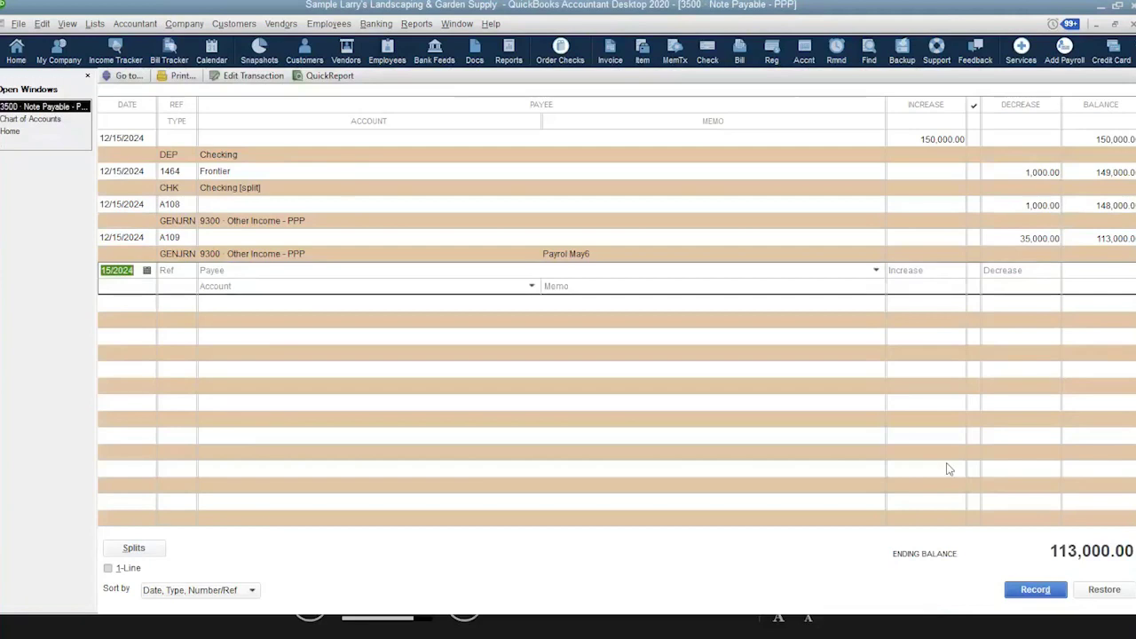